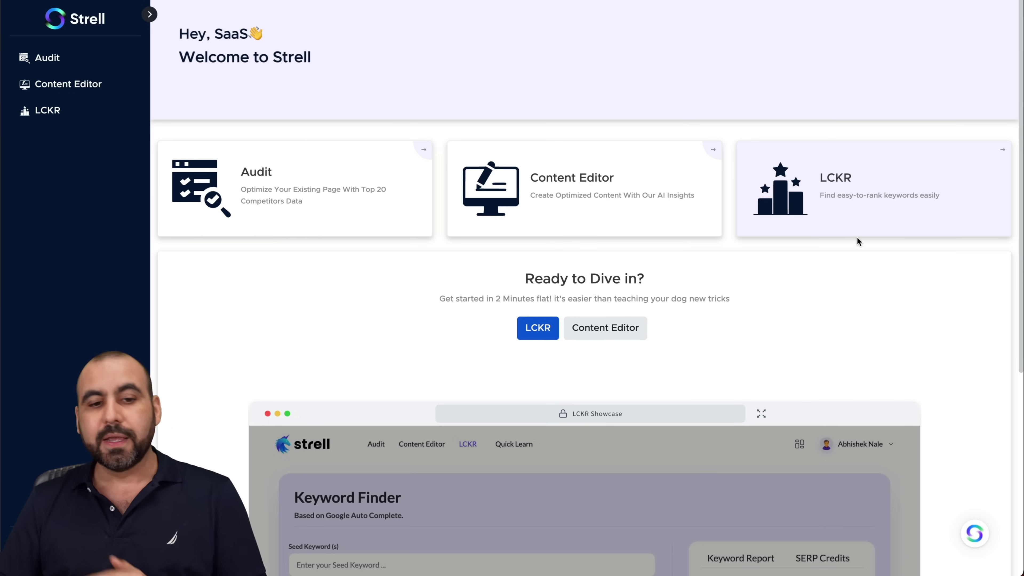
Open the Audit page and read through the landed.coffee 'What is Specialty Coffee' article
click(300, 208)
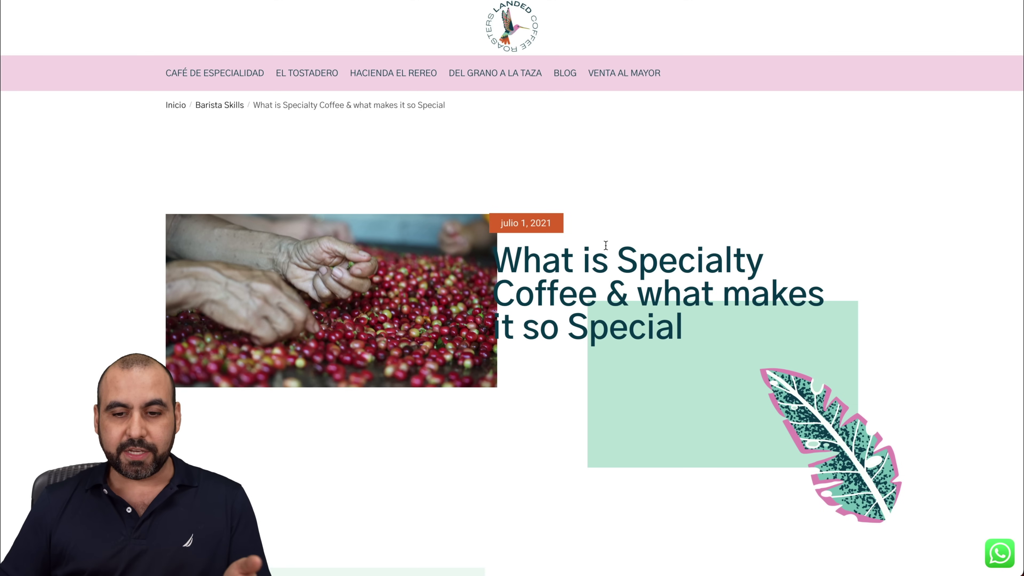
scroll(605, 244, down, 10)
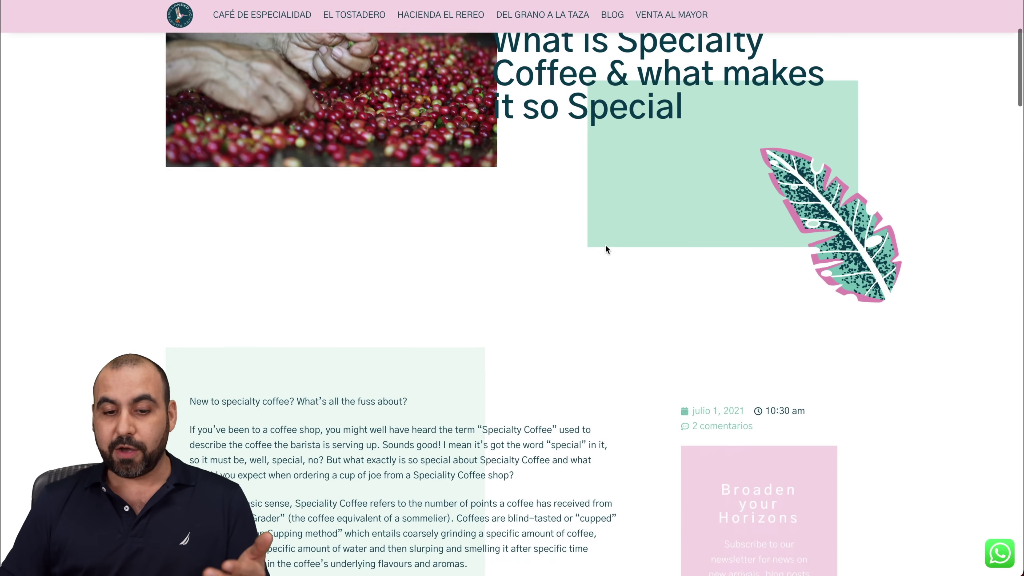
scroll(605, 249, down, 1)
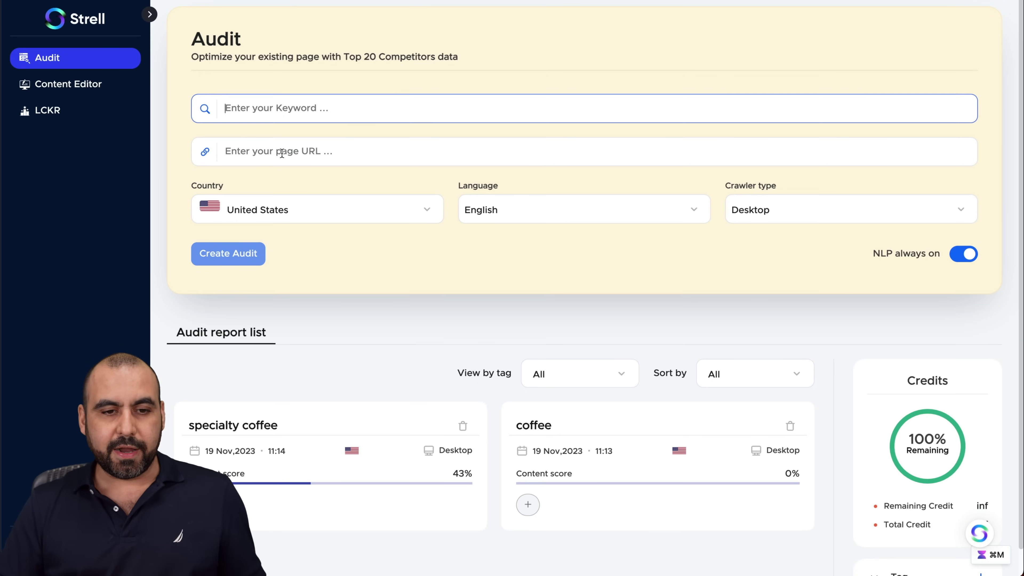
Paste the landed.coffee article URL and enter the keyword 'specialty coffee'
click(282, 153)
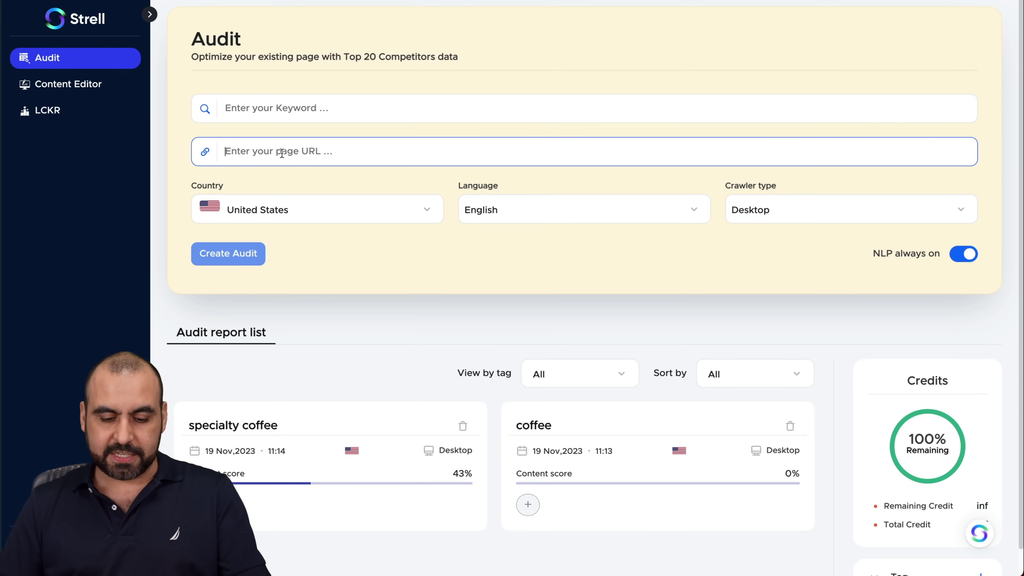
text(https://landed.coffee/what-is-specialty-coffee/)
click(280, 115)
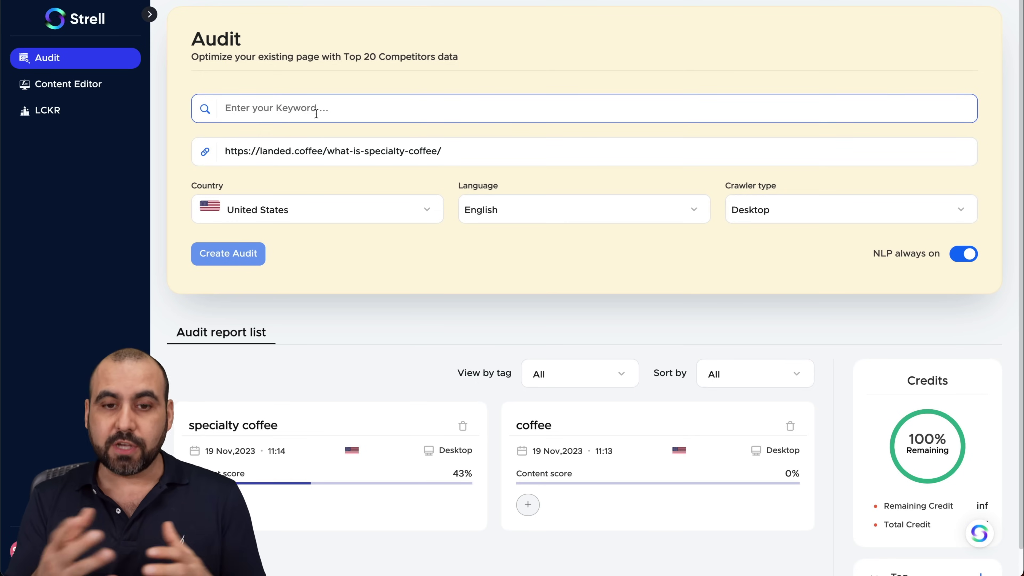
text(specialty coffee)
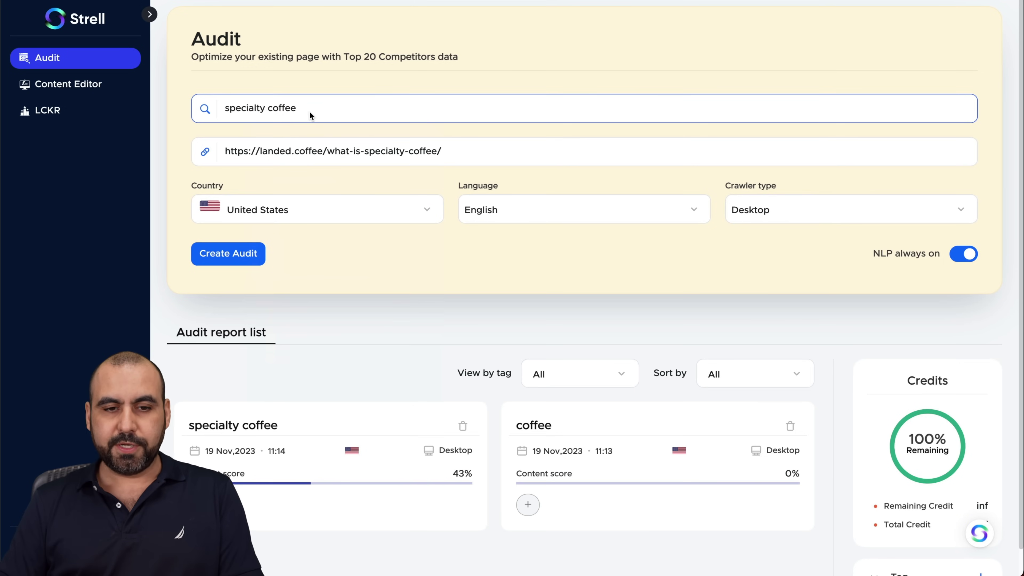
Keep United States, English and Desktop crawler, then create the audit
click(259, 205)
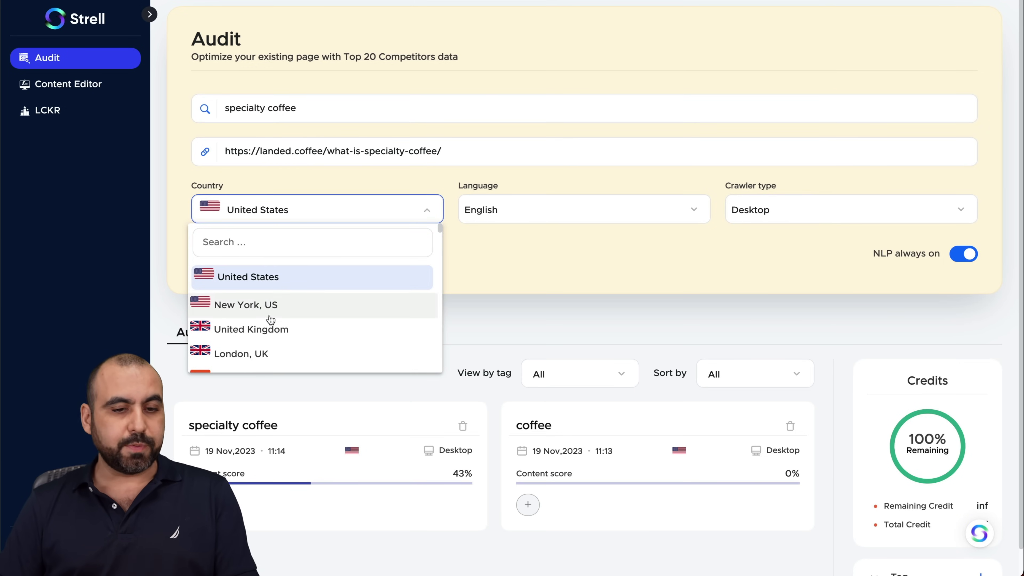
scroll(267, 321, down, 6)
key(Escape)
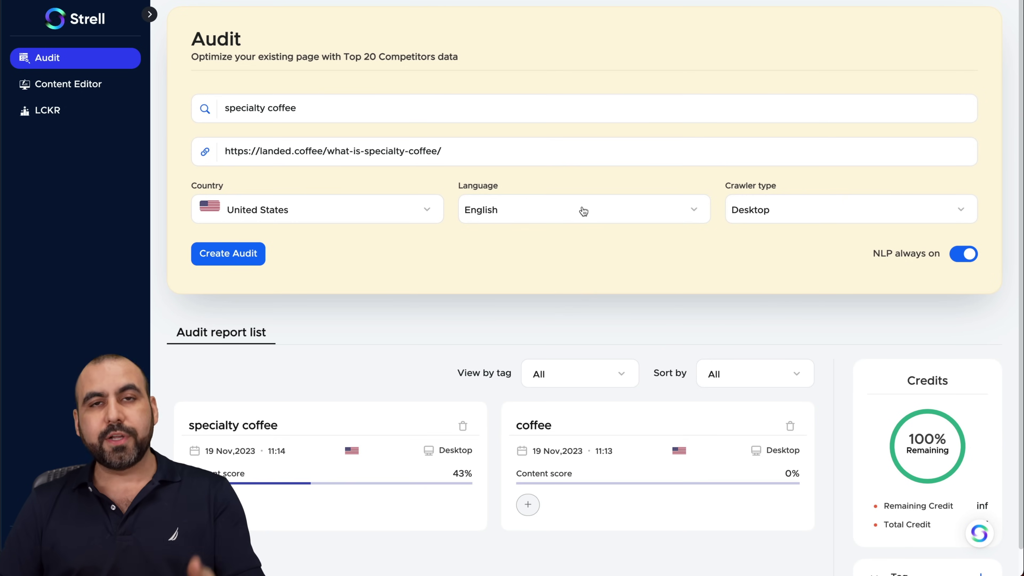
click(584, 211)
scroll(568, 334, down, 5)
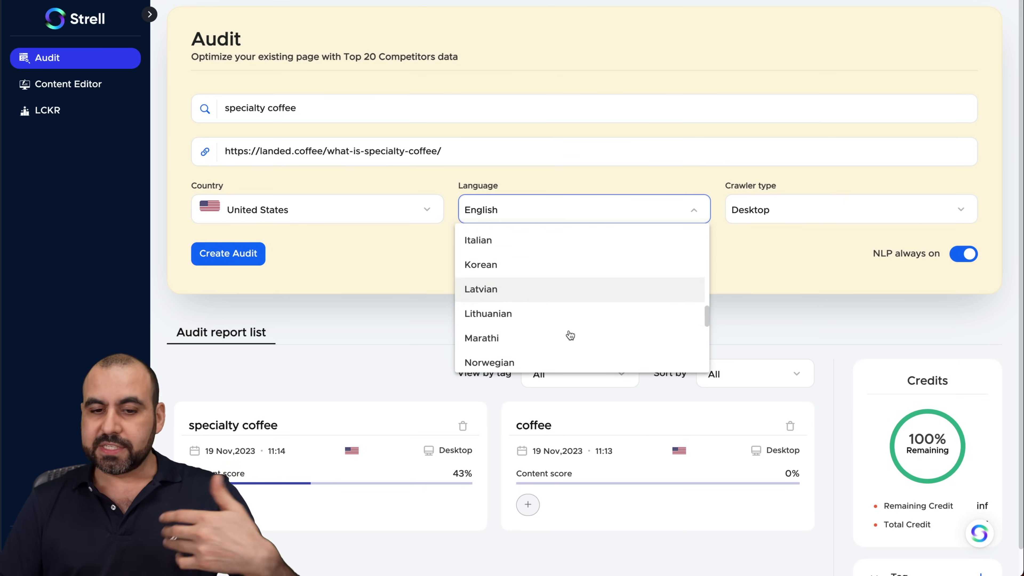
scroll(570, 335, down, 3)
click(741, 268)
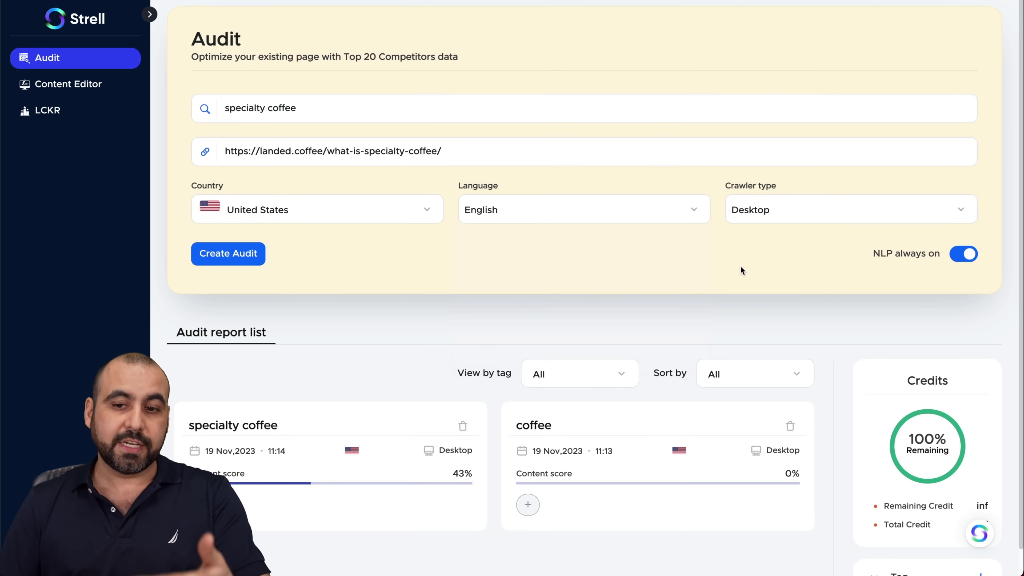
click(799, 209)
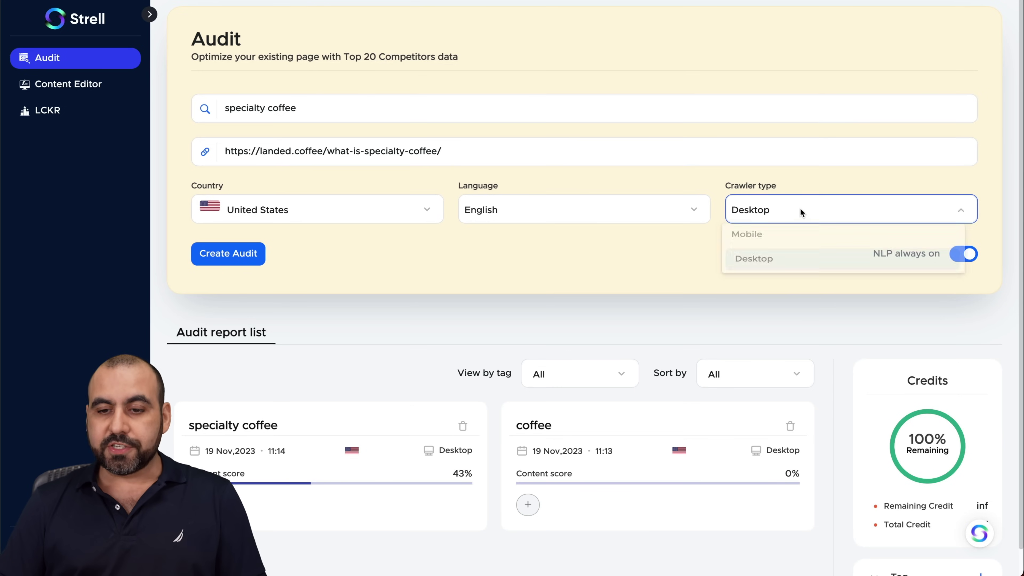
click(678, 263)
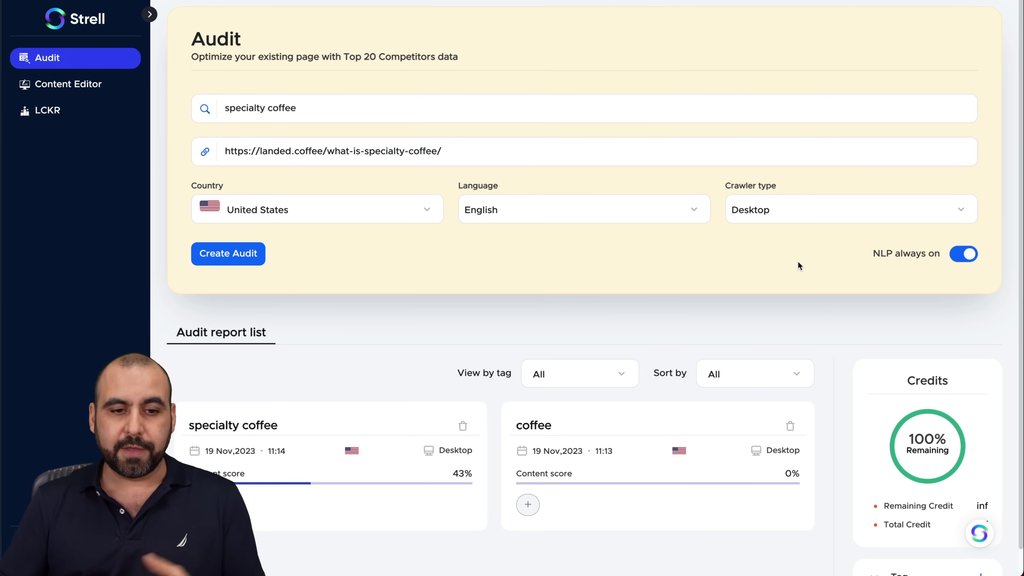
click(244, 257)
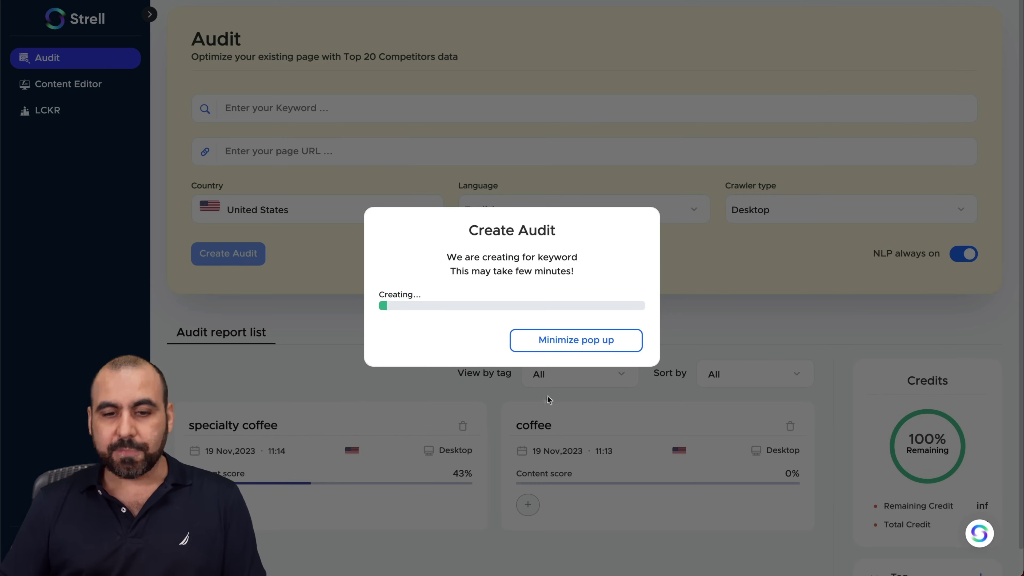
Minimize the running audit and open the 19 Nov specialty coffee report scoring 43
click(542, 341)
scroll(476, 328, down, 3)
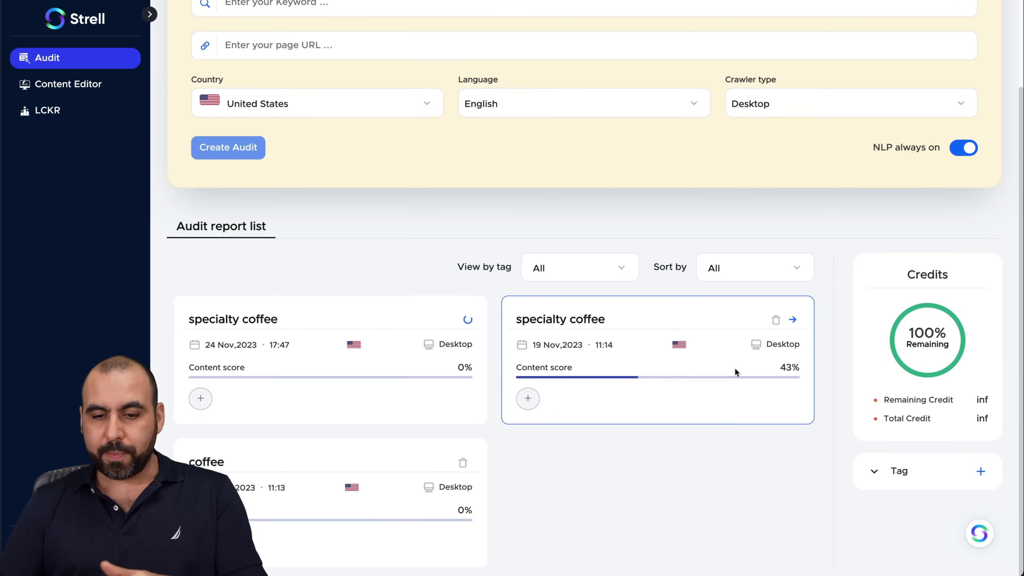
click(793, 321)
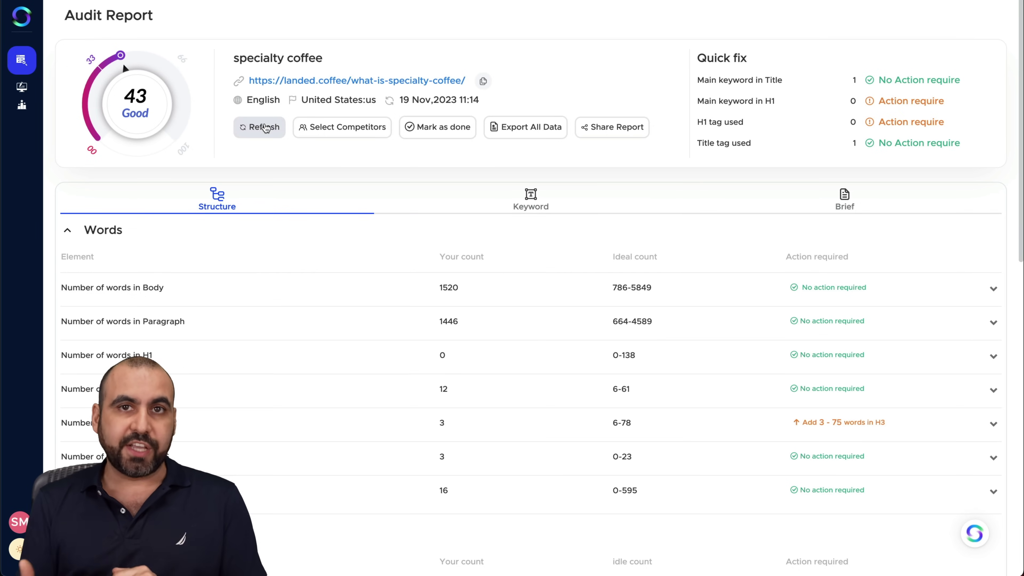
Turn on the Wikipedia row in Select Competitors and apply the selection
click(339, 127)
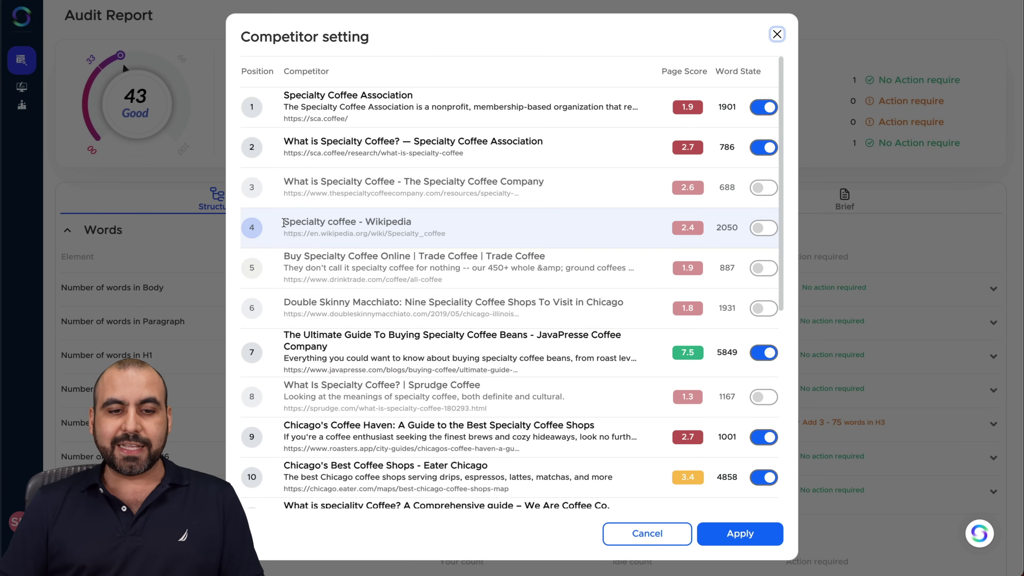
click(769, 228)
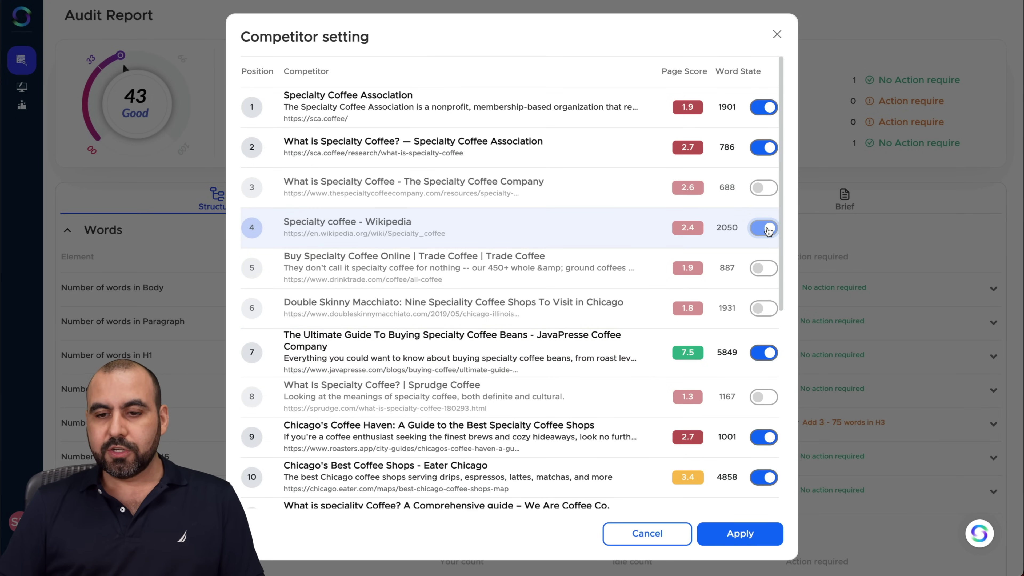
click(740, 533)
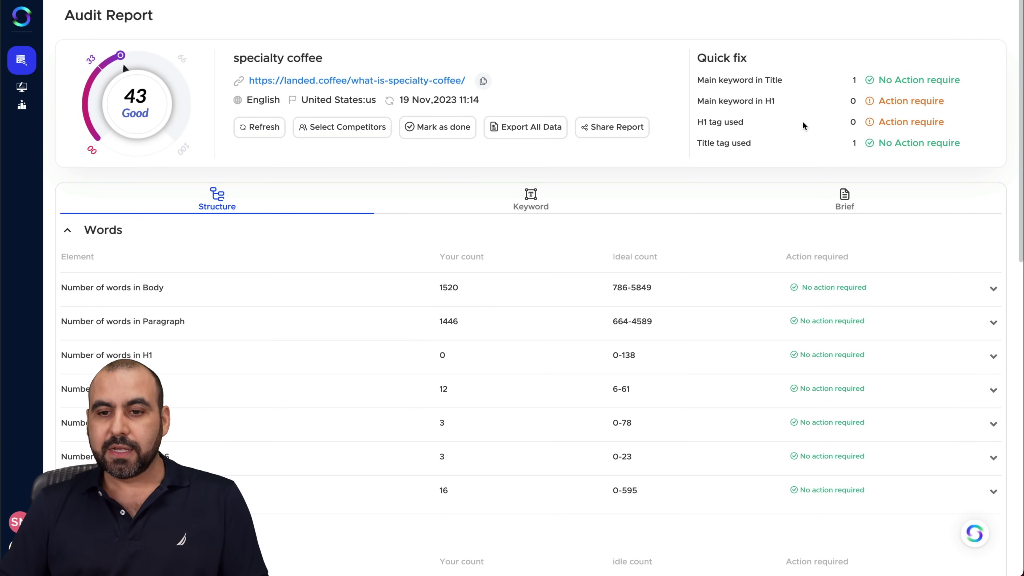
double_click(851, 123)
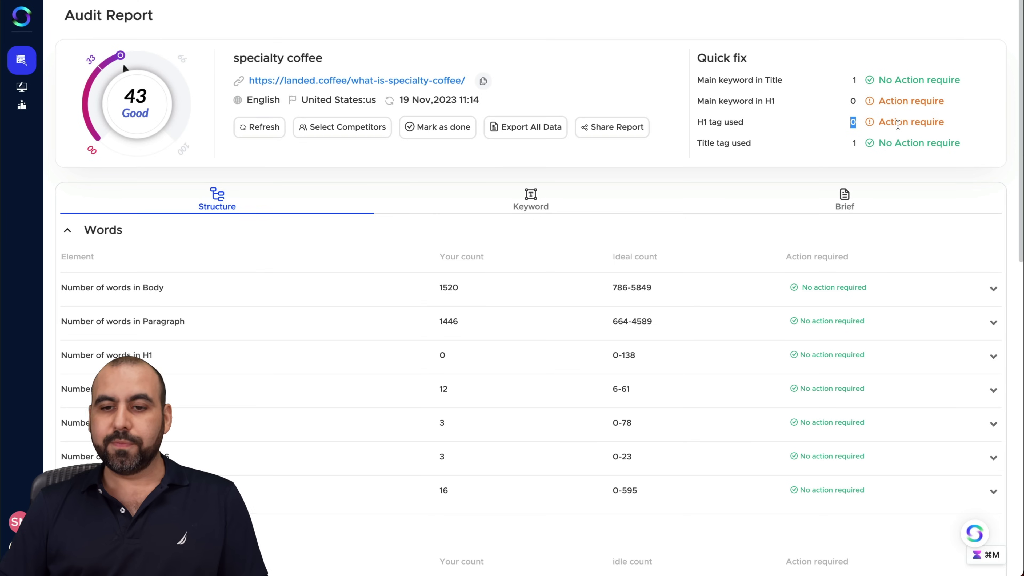
double_click(883, 143)
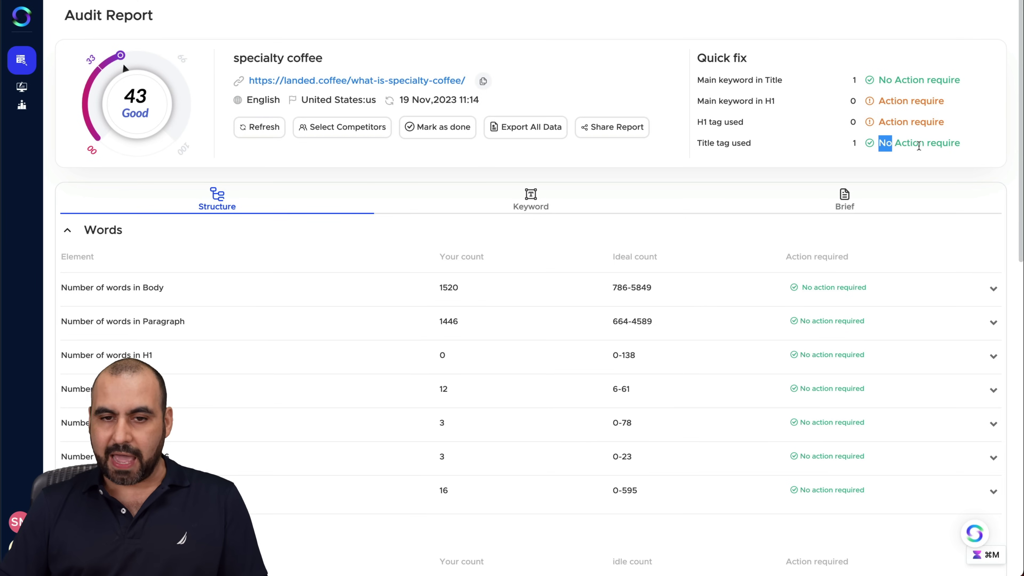
drag(233, 57, 323, 57)
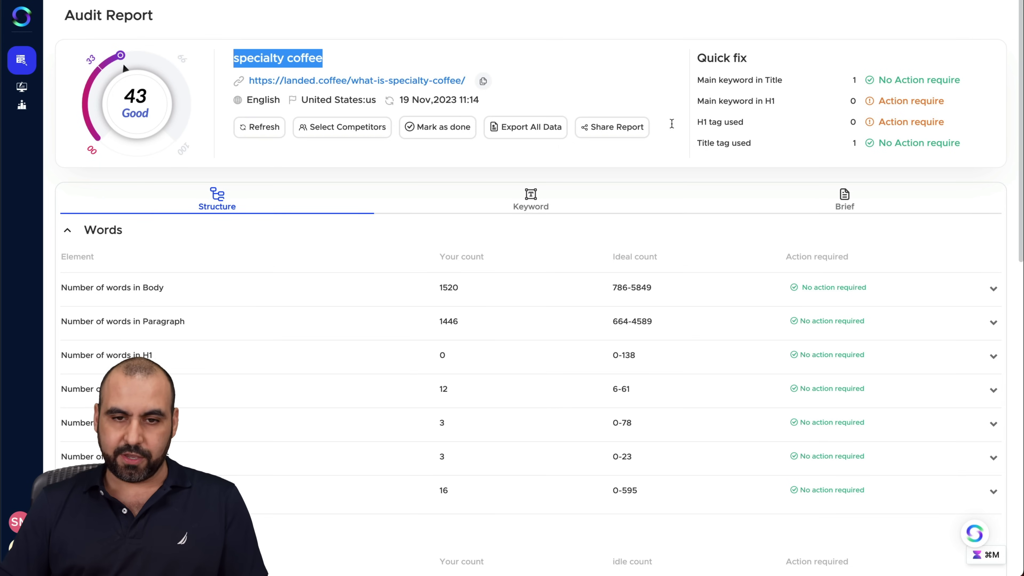
click(564, 73)
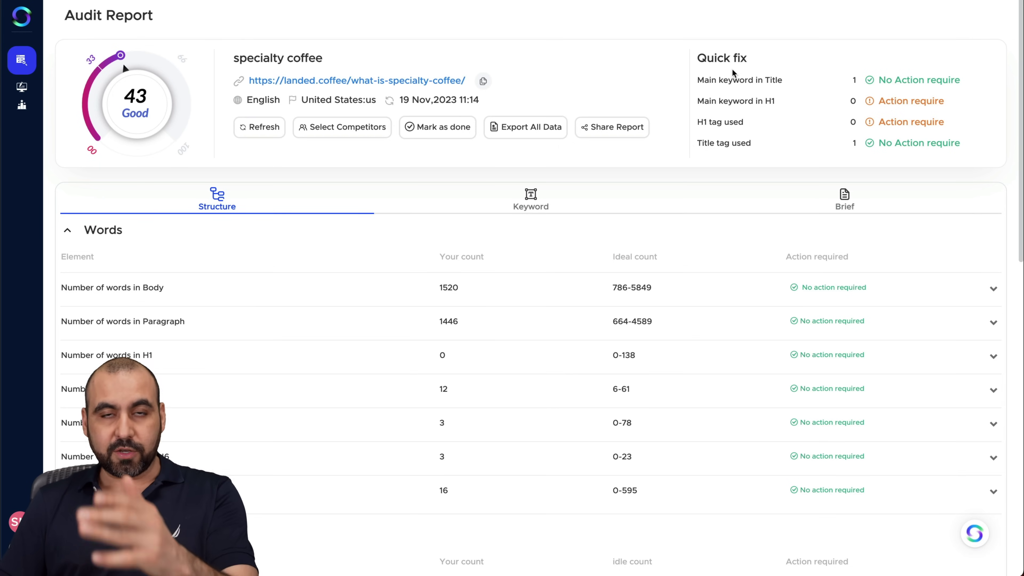
scroll(293, 237, down, 3)
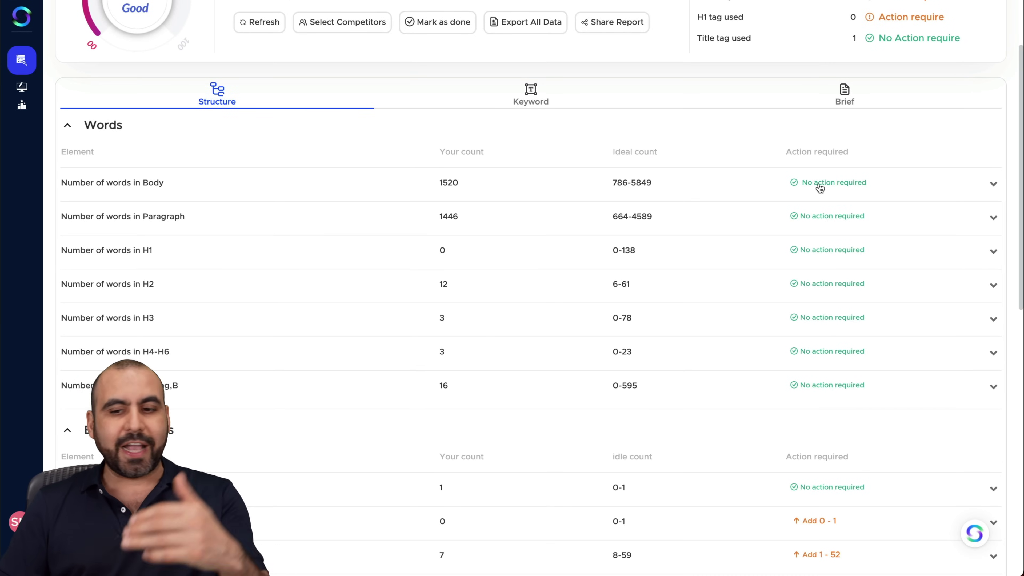
scroll(824, 337, down, 5)
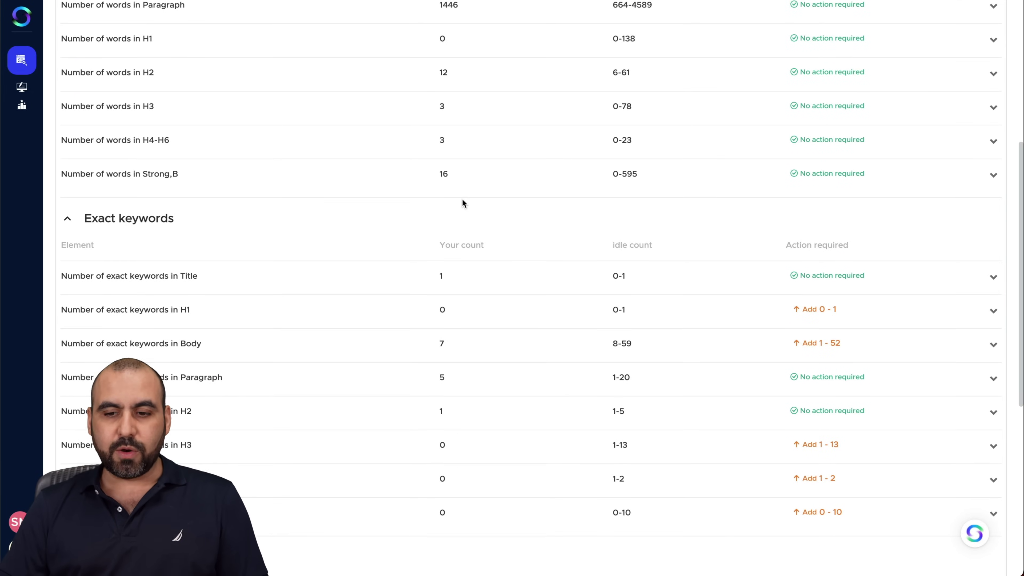
scroll(500, 207, down, 1)
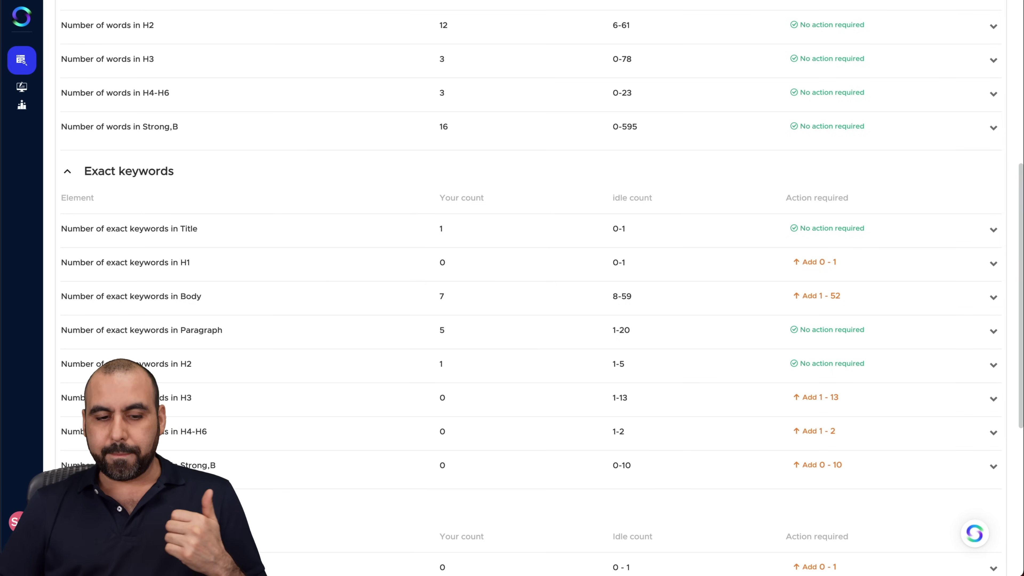
scroll(311, 480, down, 1)
scroll(311, 480, down, 1)
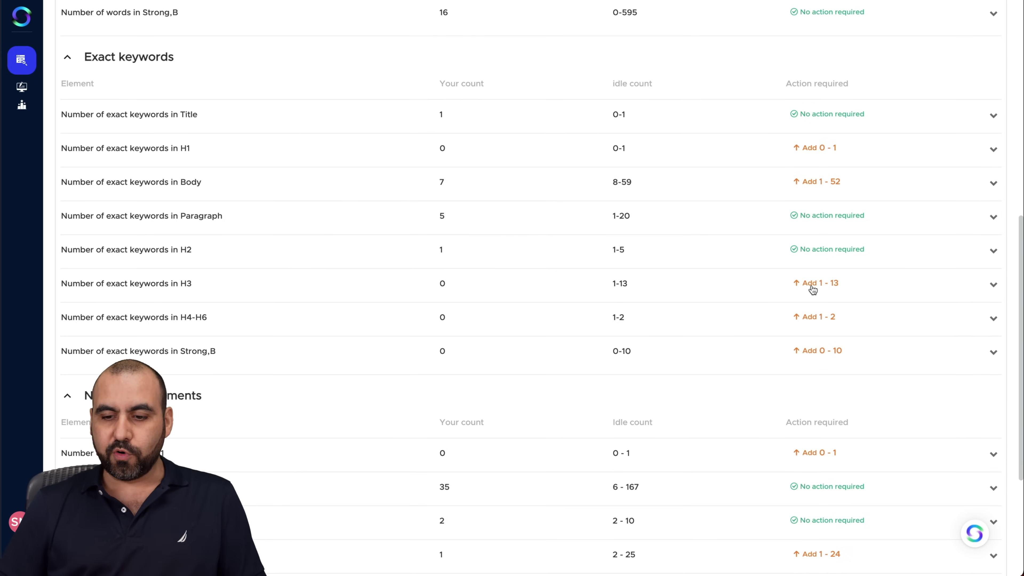
scroll(755, 333, down, 4)
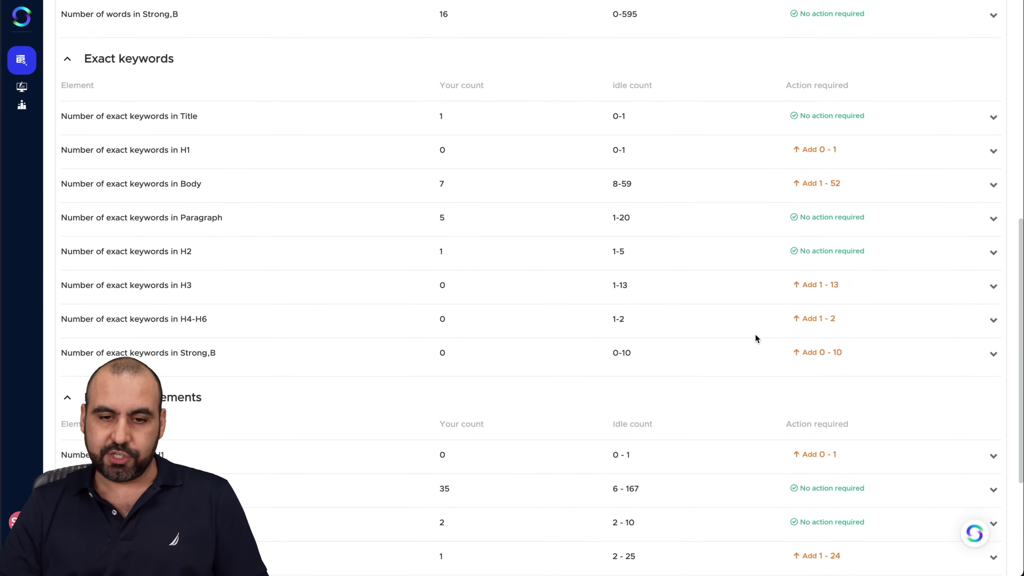
scroll(755, 338, up, 10)
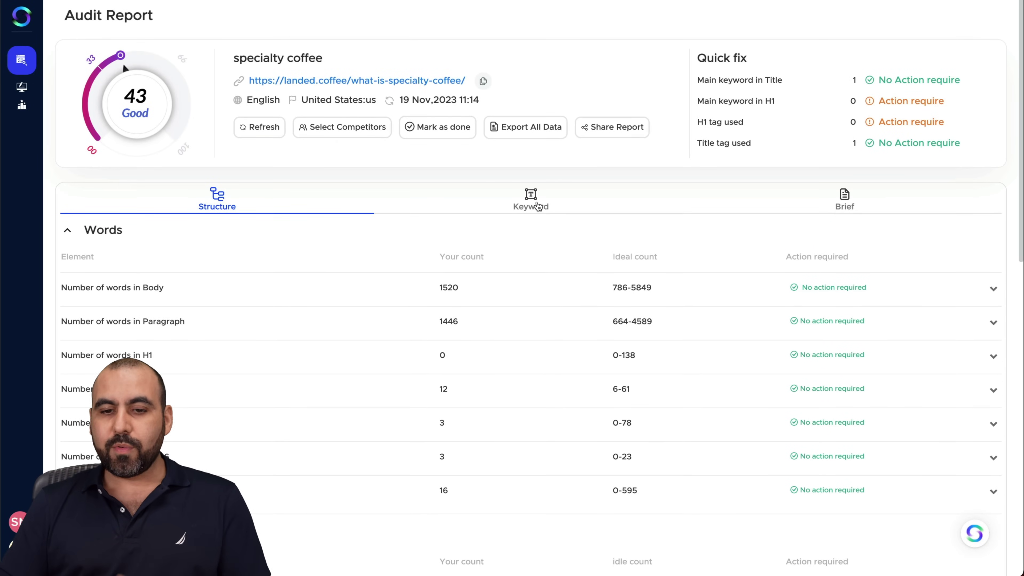
click(536, 206)
Scroll the Keyword report and highlight the first keyword's action status
scroll(531, 242, down, 2)
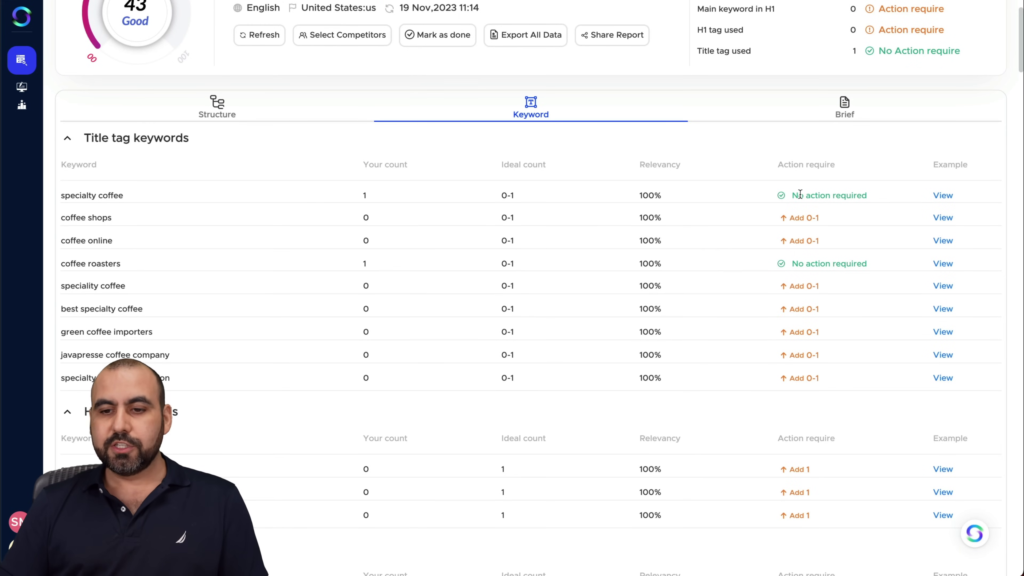
drag(790, 196, 847, 195)
click(848, 196)
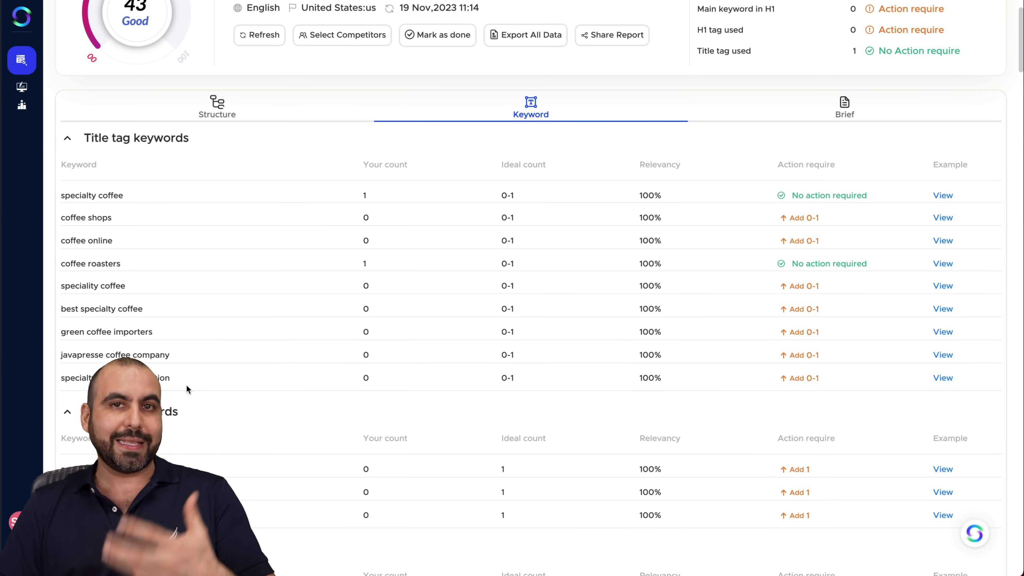
scroll(503, 415, down, 1)
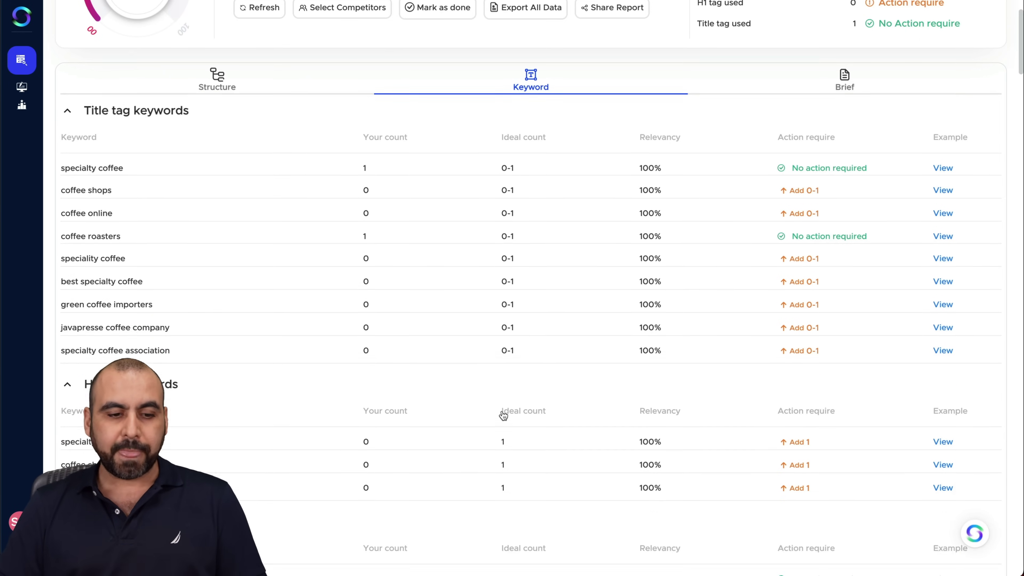
scroll(503, 415, down, 15)
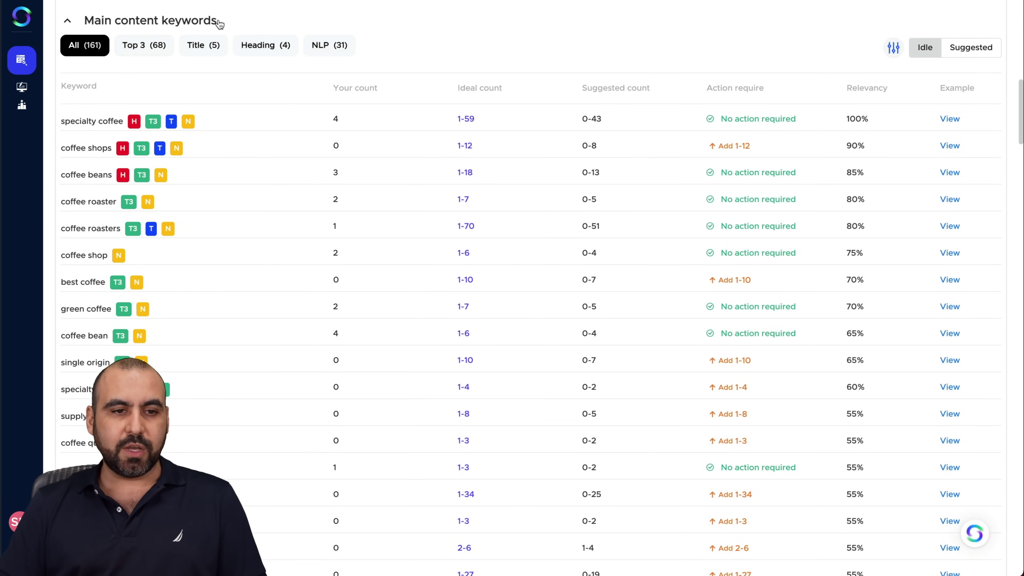
Filter main content keywords by Top 3, Title, Heading, then NLP, showing 31 terms
click(141, 53)
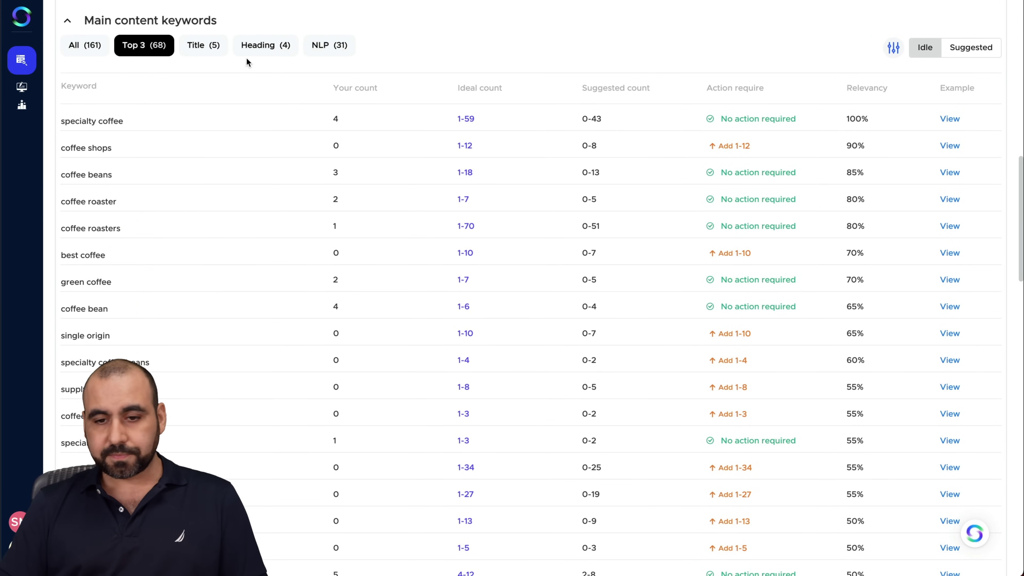
click(217, 52)
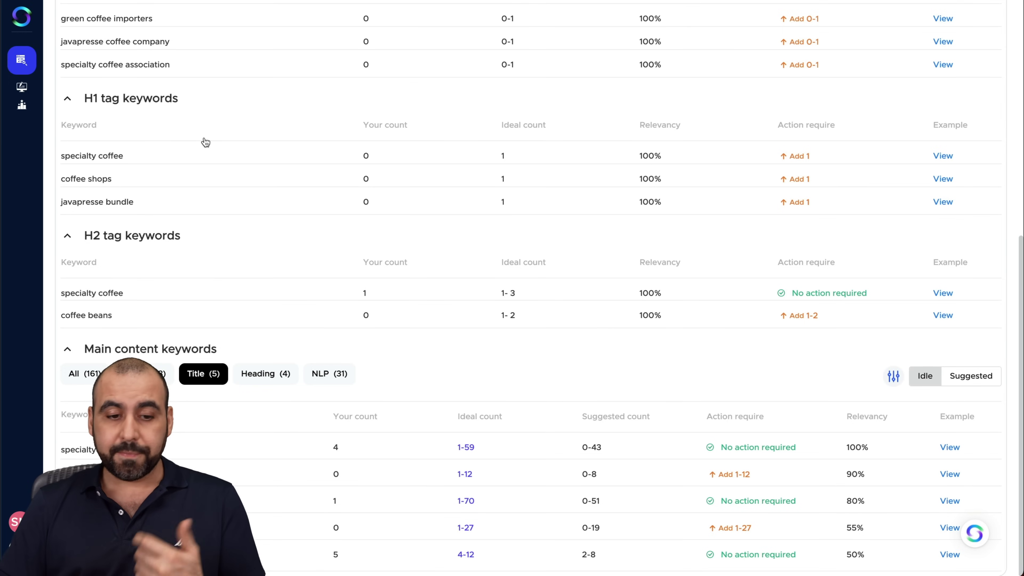
click(265, 373)
click(329, 400)
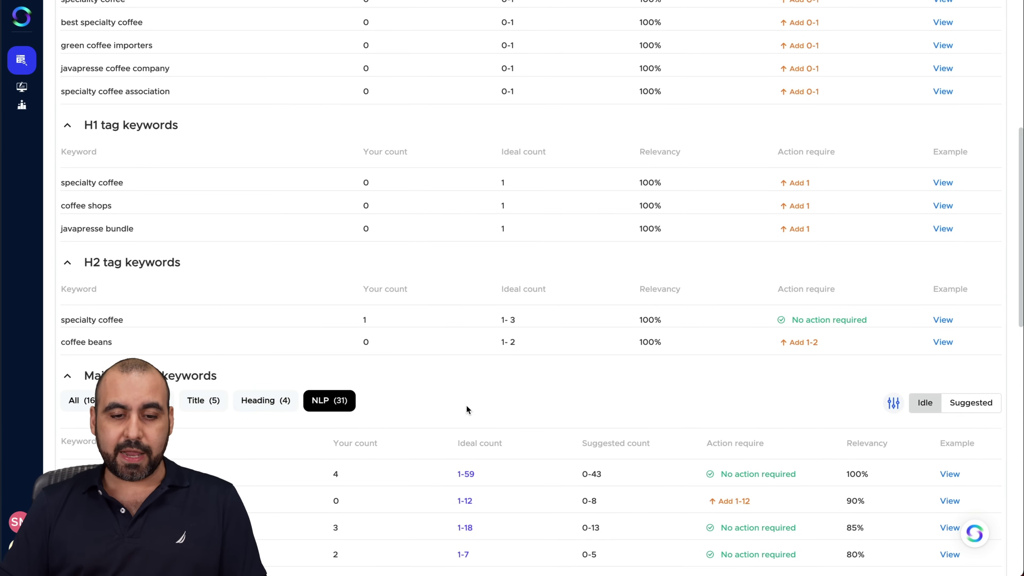
scroll(466, 405, down, 8)
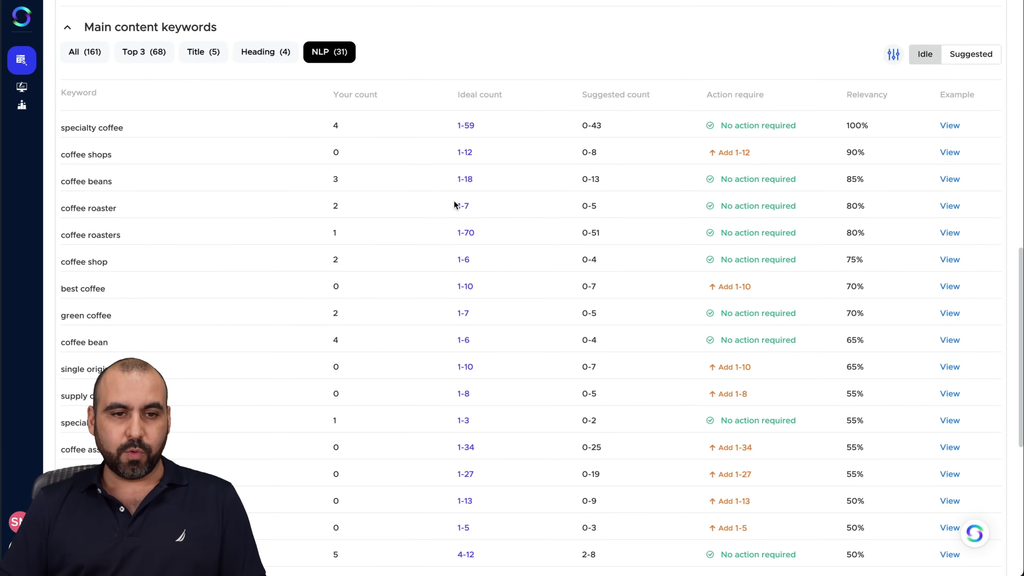
scroll(454, 204, up, 15)
Review the Brief and Structure tabs, then return to the Strell home dashboard
click(851, 200)
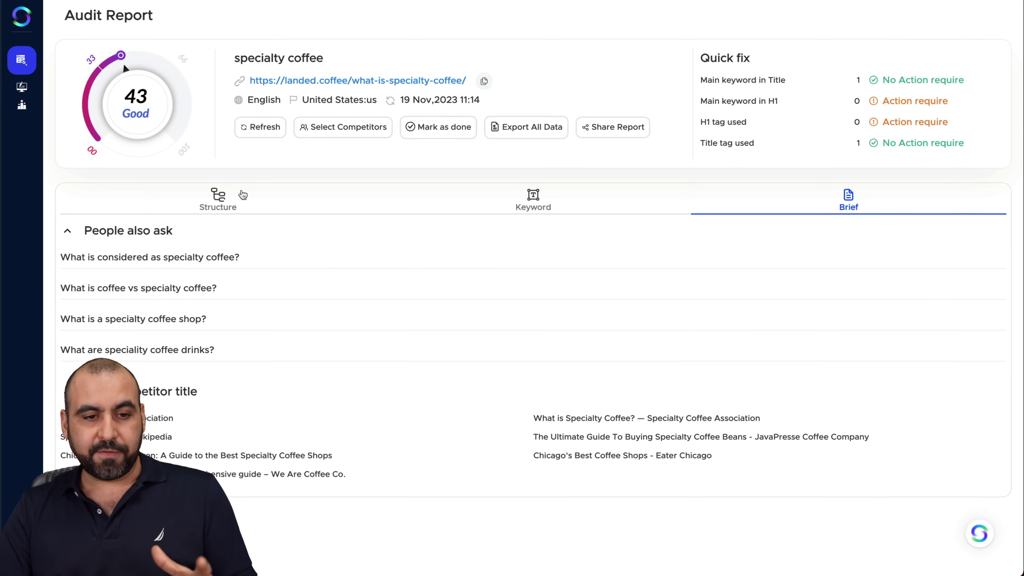
click(242, 195)
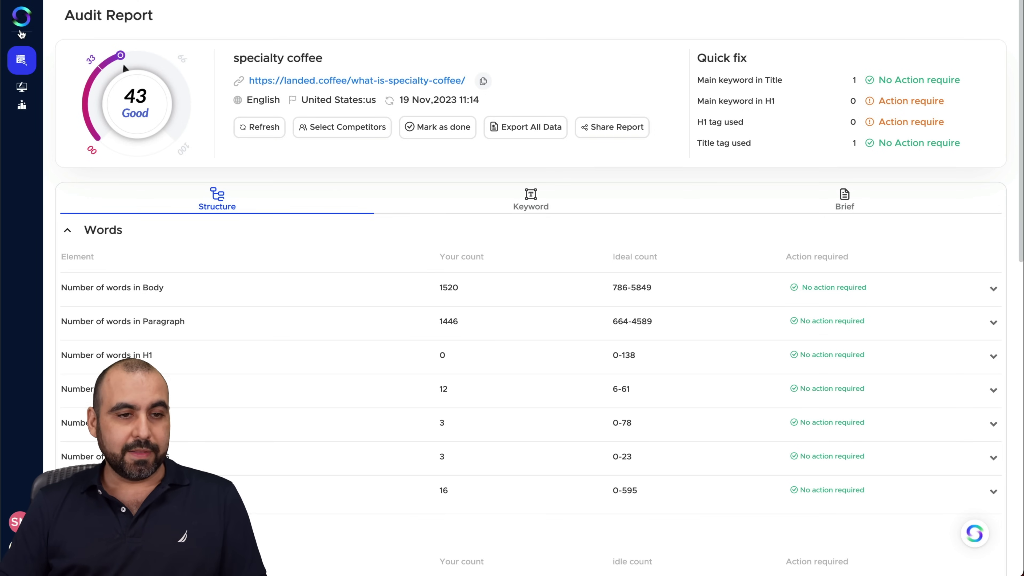
click(21, 18)
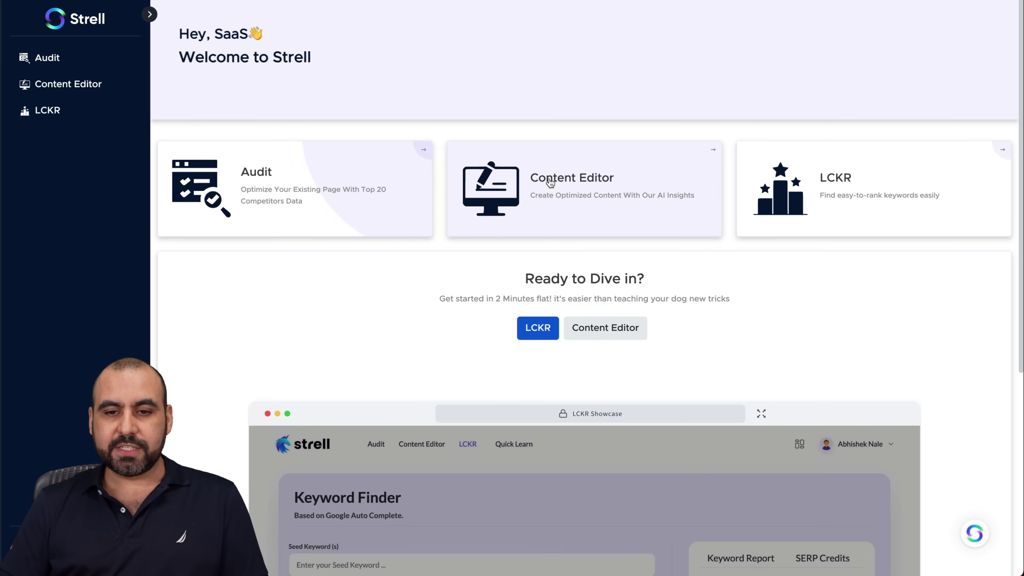
Open Strell's Content Editor from its card on the home dashboard
click(583, 195)
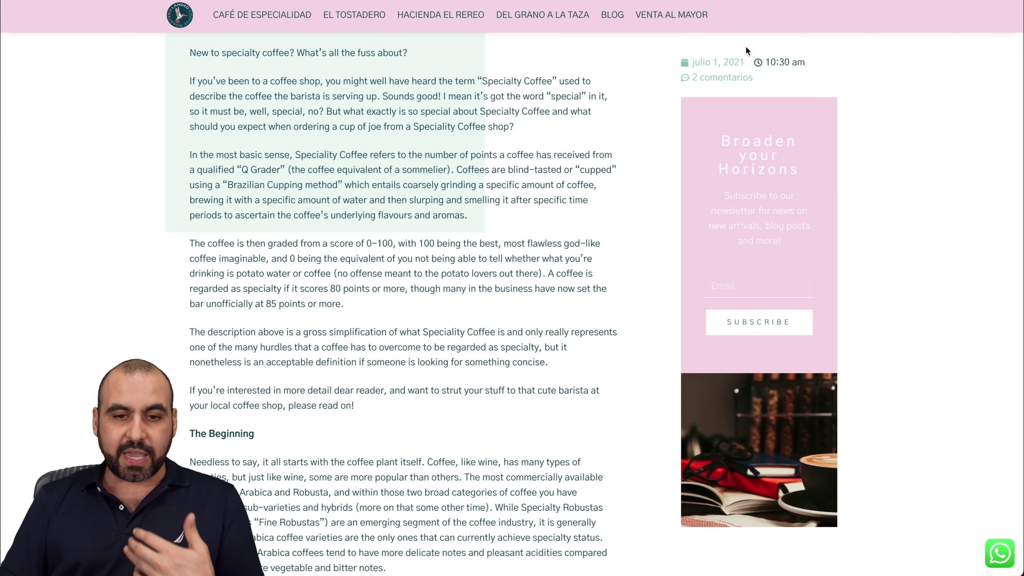
Select the article text starting at 'New to specialty coffee?' and return to the keyword form
scroll(202, 161, up, 10)
scroll(203, 161, down, 8)
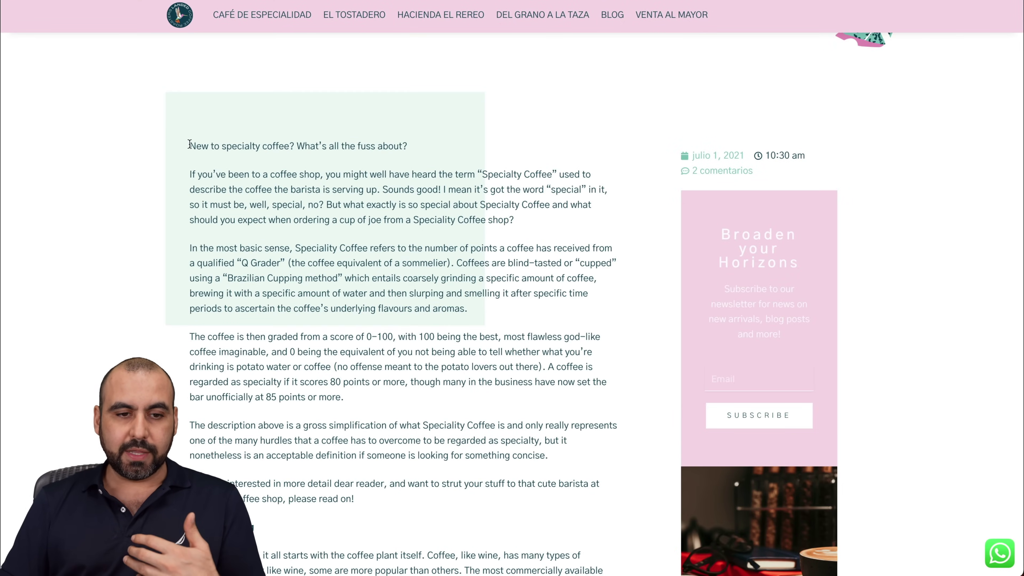
drag(189, 146, 554, 184)
key(ctrl+c)
scroll(253, 313, down, 20)
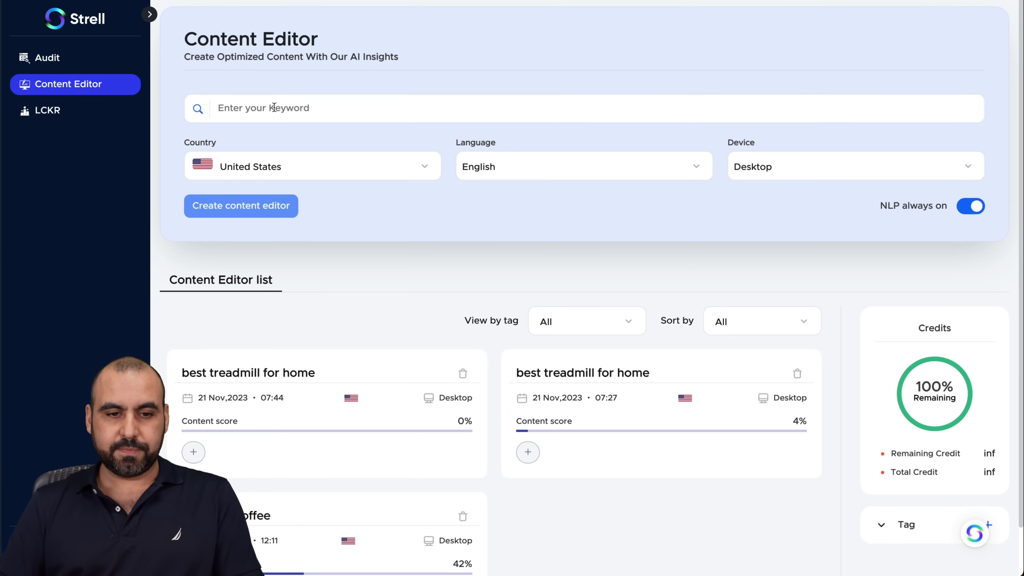
click(274, 107)
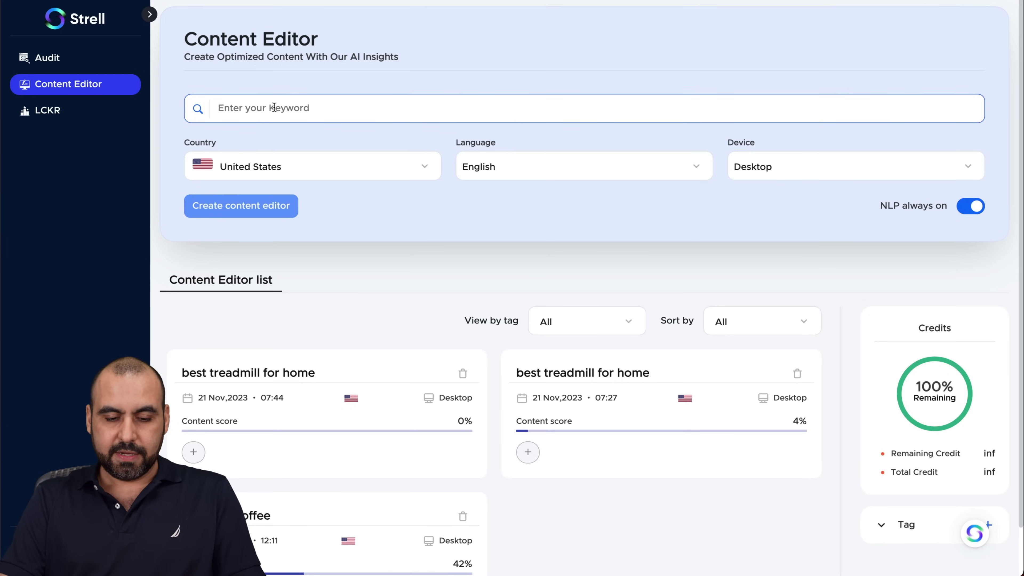
Create a 'specialty coffee' content editor and open its empty document
text(specialty coffee)
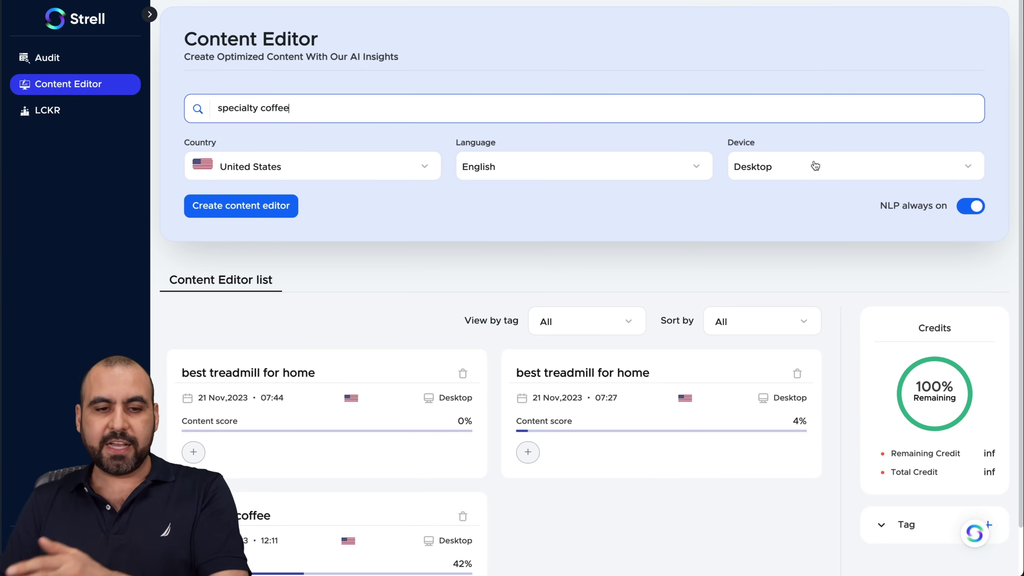
click(240, 209)
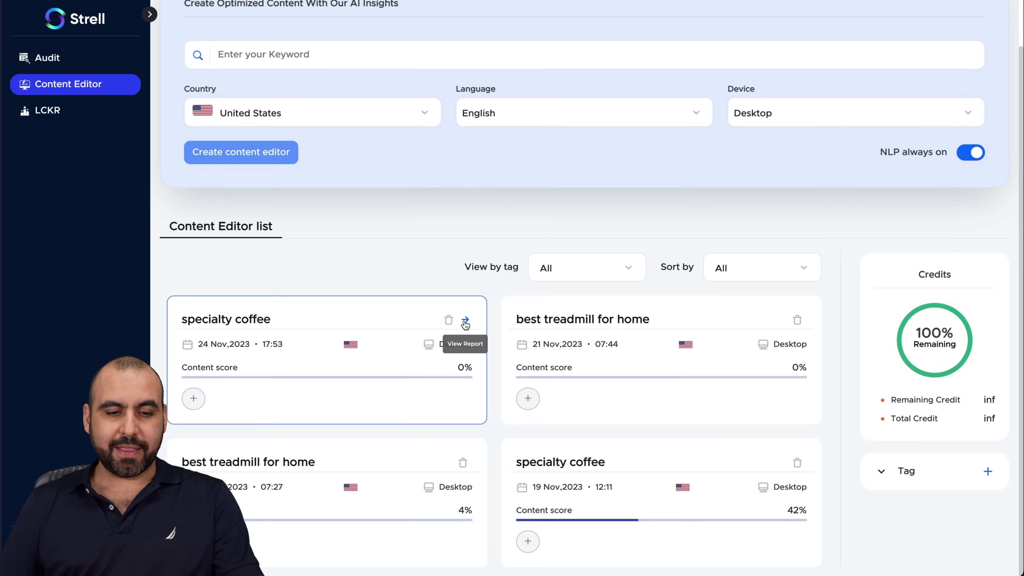
click(465, 321)
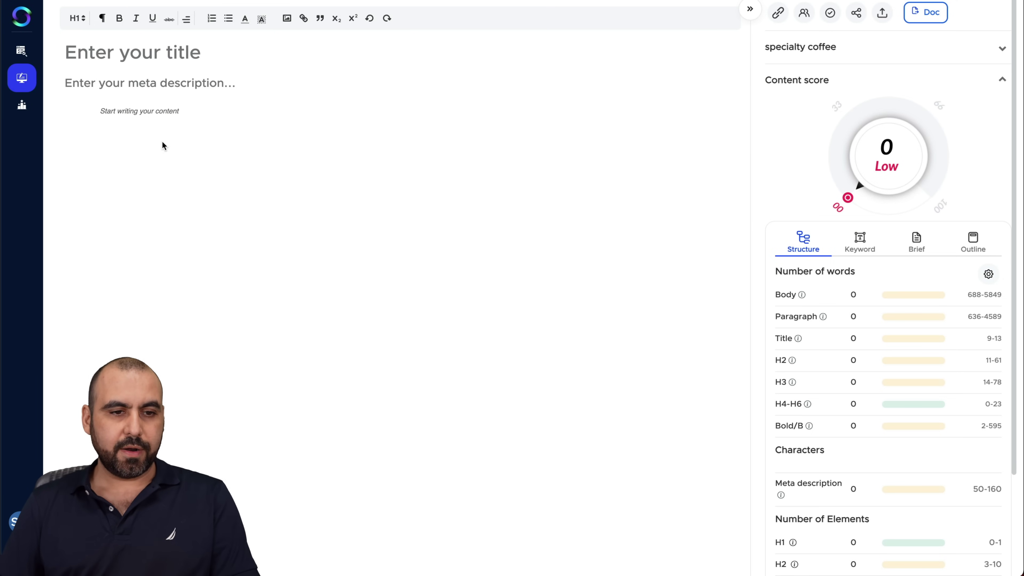
Paste the coffee article into the body and its title into the title and meta description
key(ctrl+v)
scroll(151, 112, up, 10)
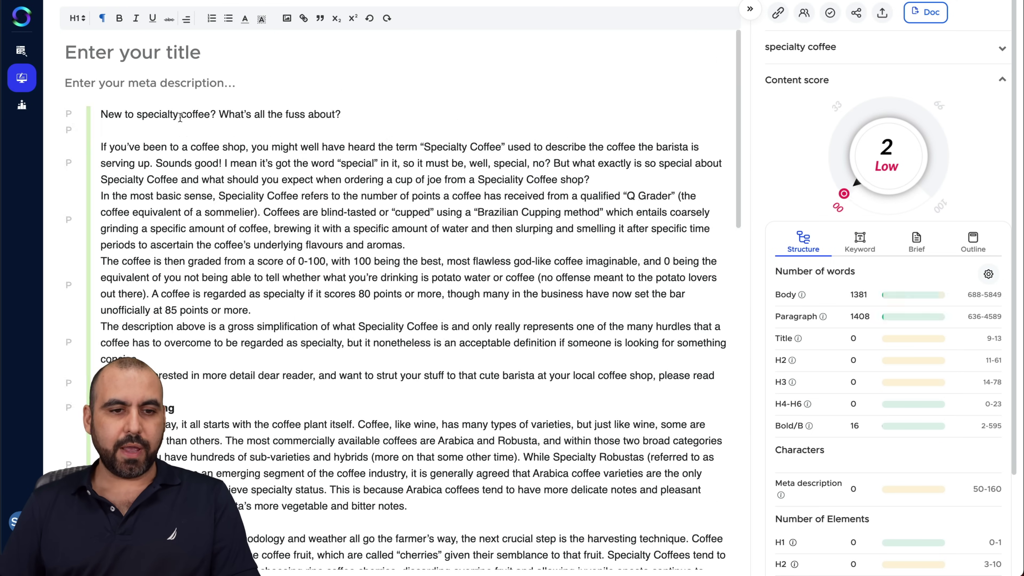
click(113, 53)
text(What is Specialty Coffee & what makes it so Special)
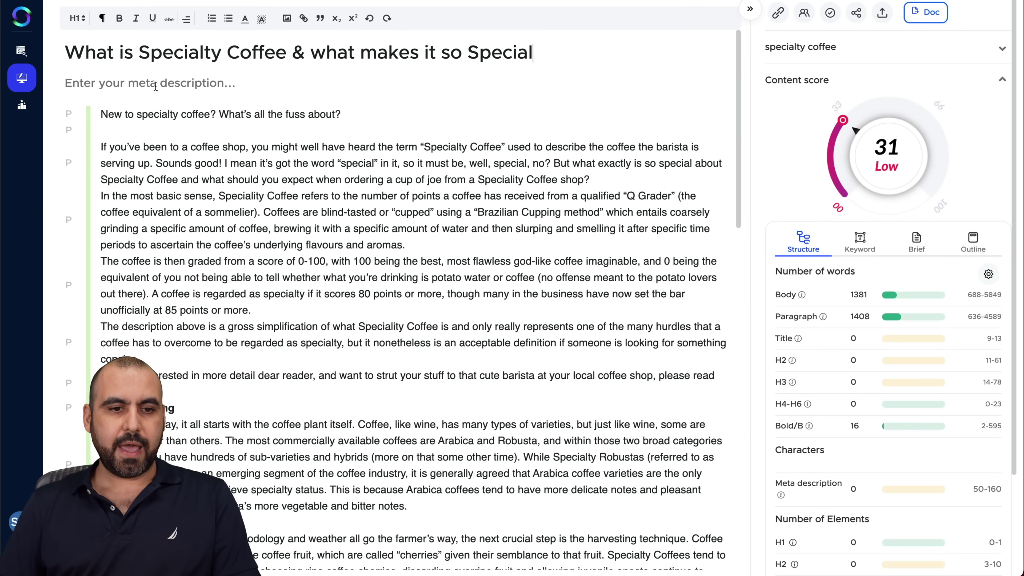
click(175, 85)
text(What is Specialty Coffee & what makes it so Special)
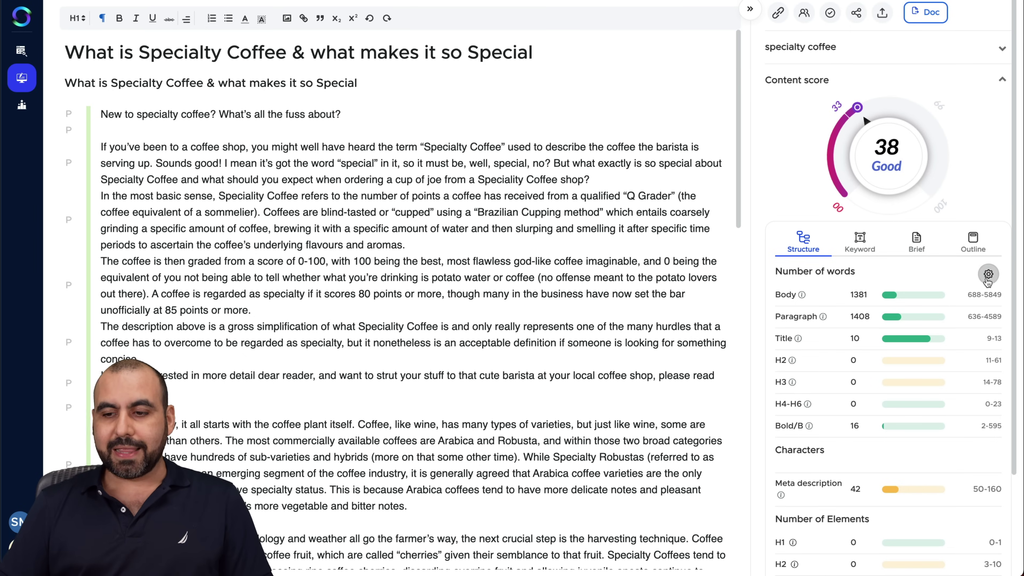
click(982, 277)
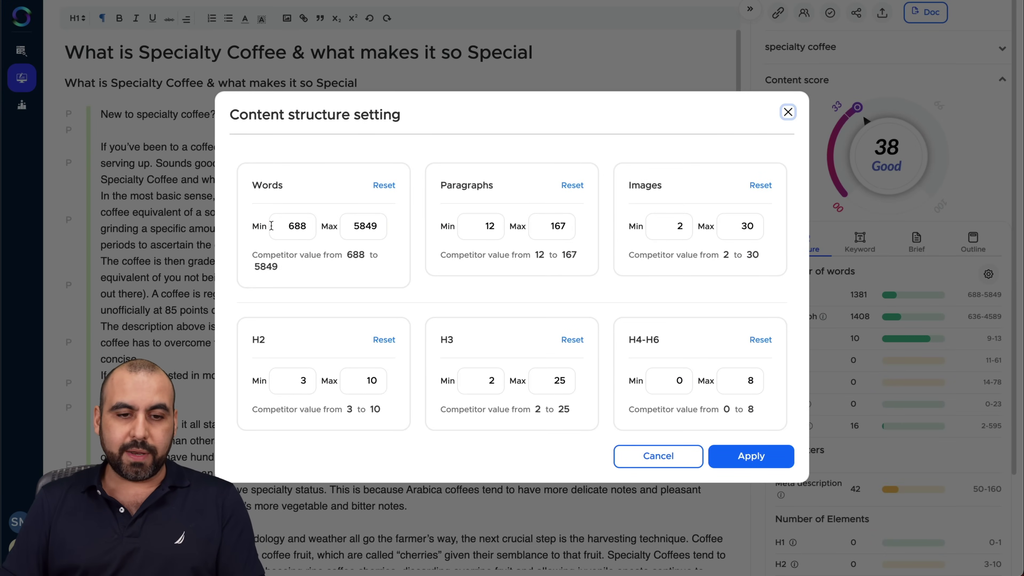
double_click(297, 226)
text(2000)
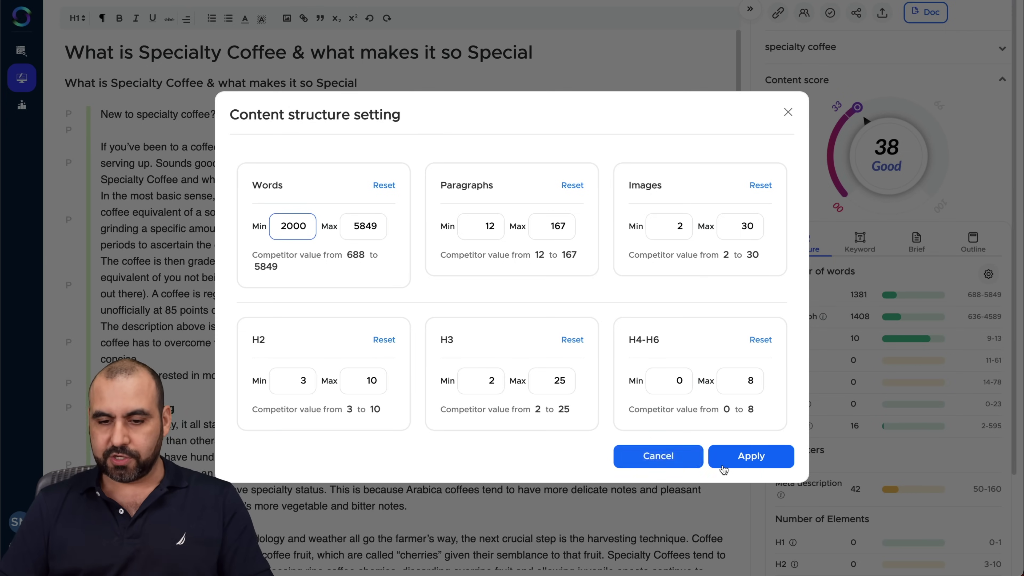
click(748, 456)
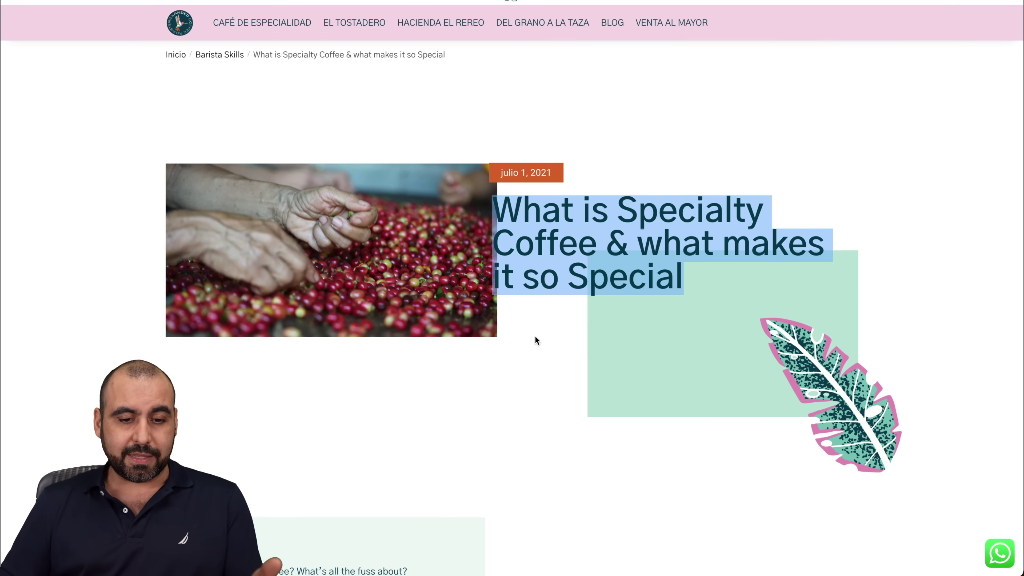
Copy the title 'What is Specialty Coffee & what makes it so Special' into the meta description
scroll(535, 335, down, 15)
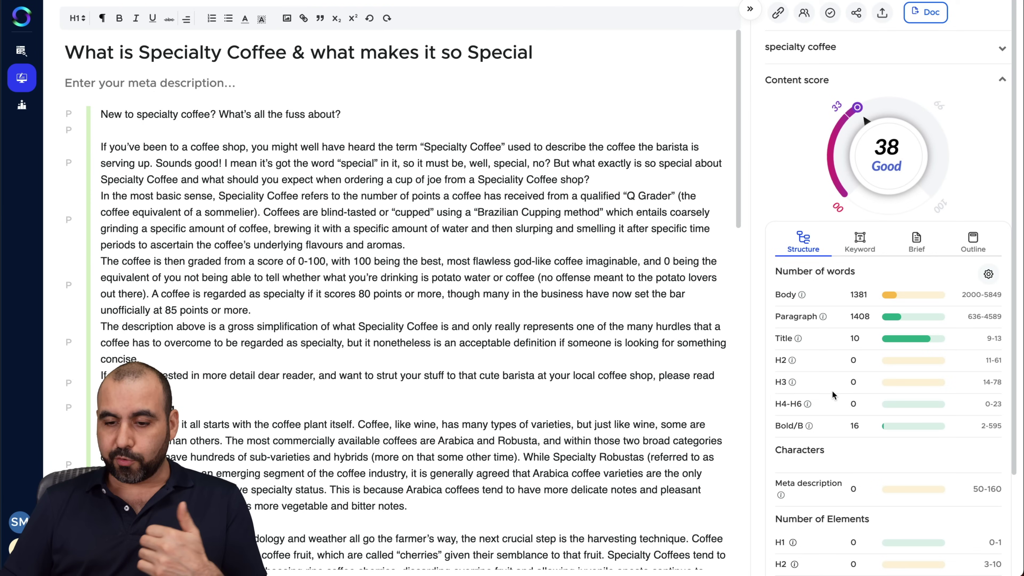
scroll(833, 395, down, 3)
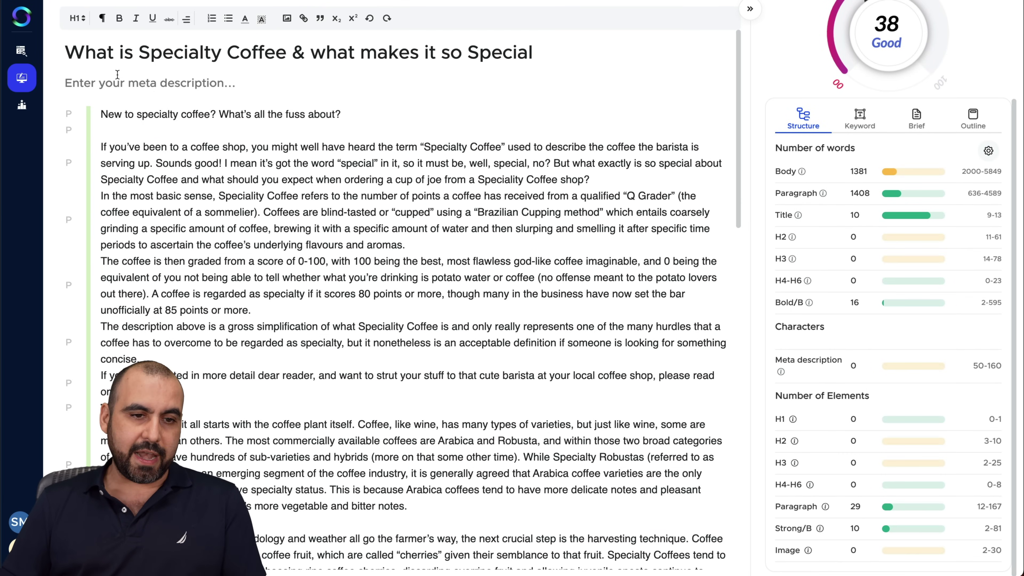
click(125, 82)
triple_click(152, 53)
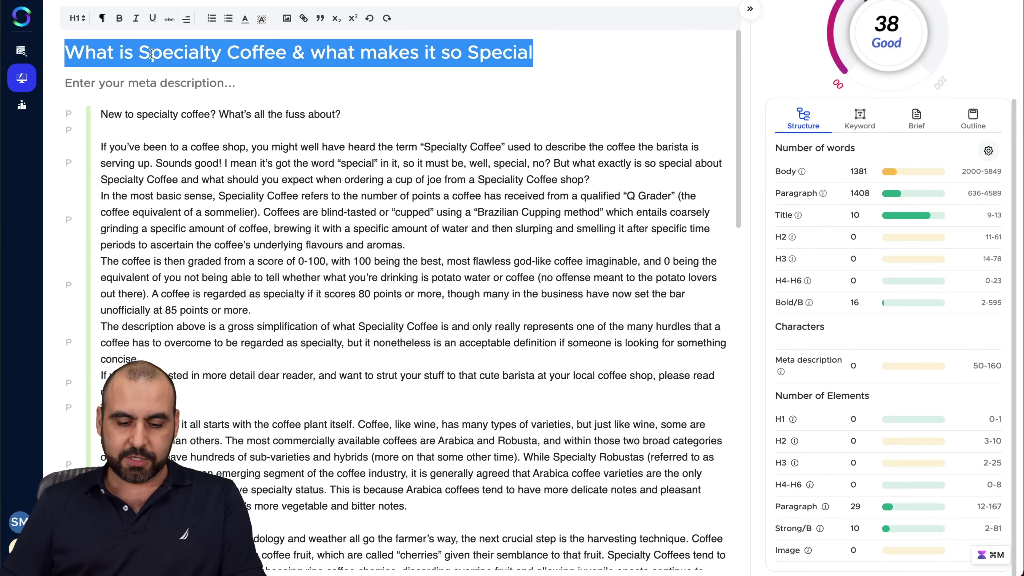
key(super+c)
click(130, 84)
key(super+v)
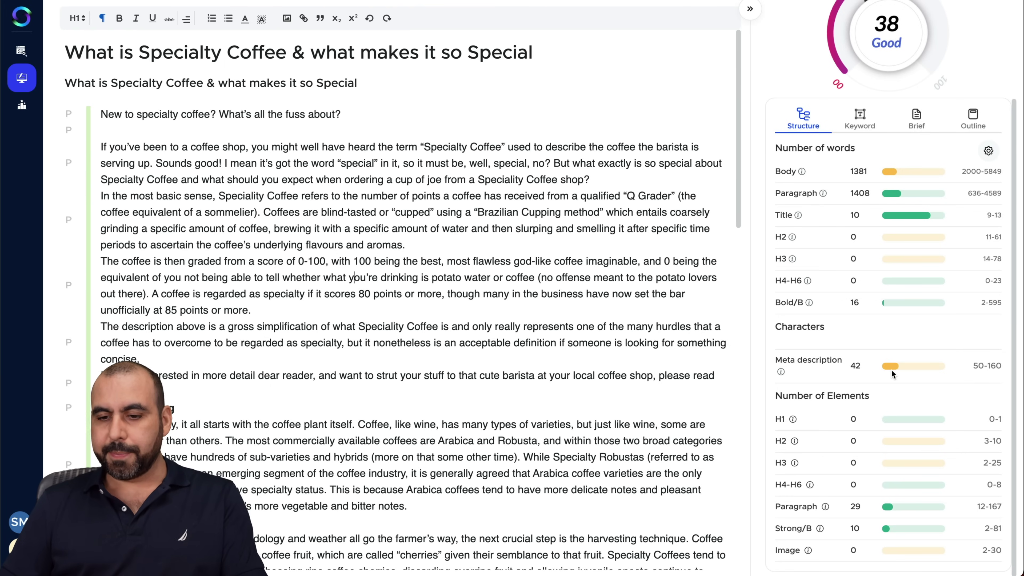
scroll(848, 445, up, 3)
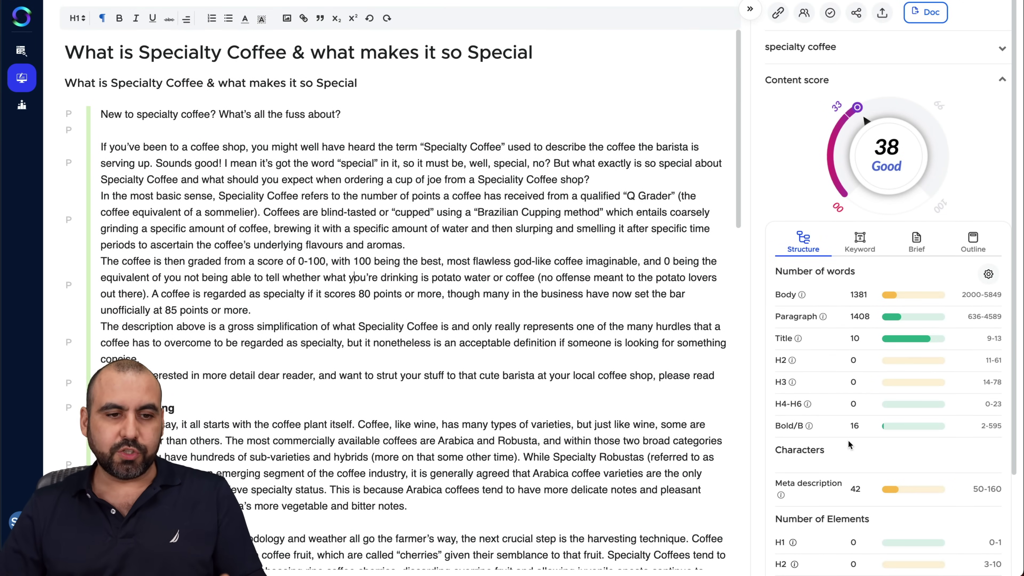
triple_click(263, 188)
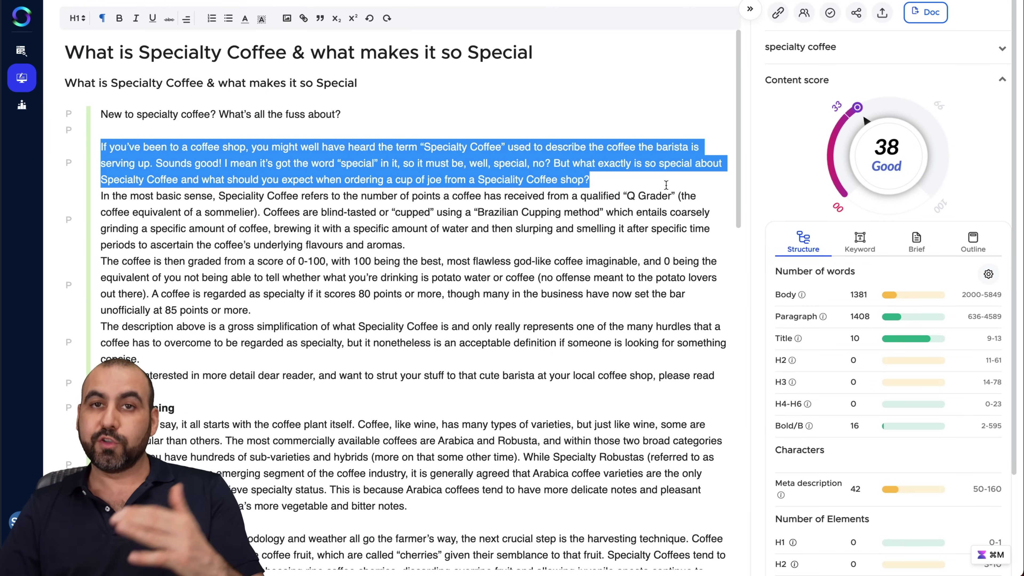
Review the recommended keywords for the article
click(869, 248)
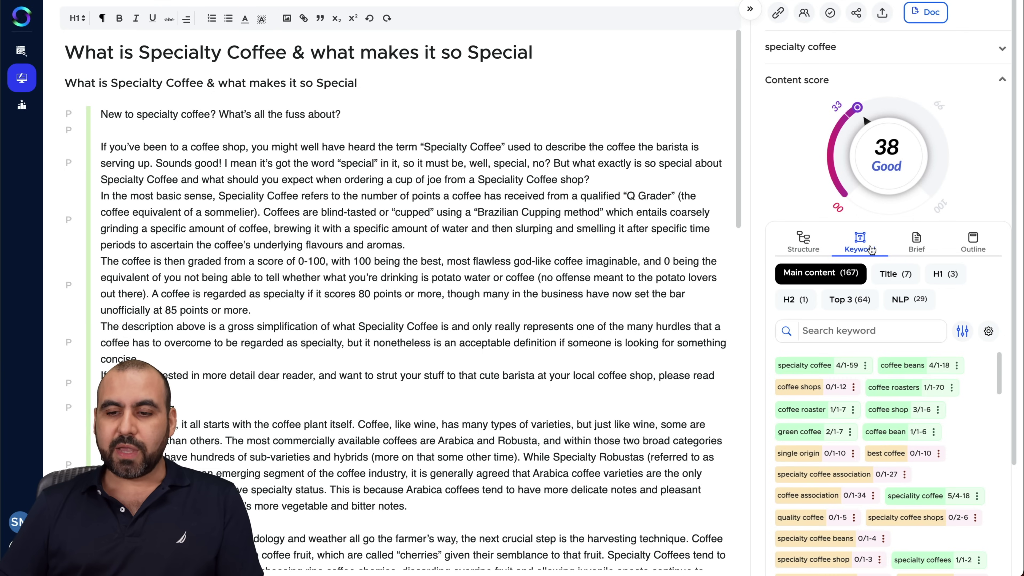
scroll(772, 339, down, 1)
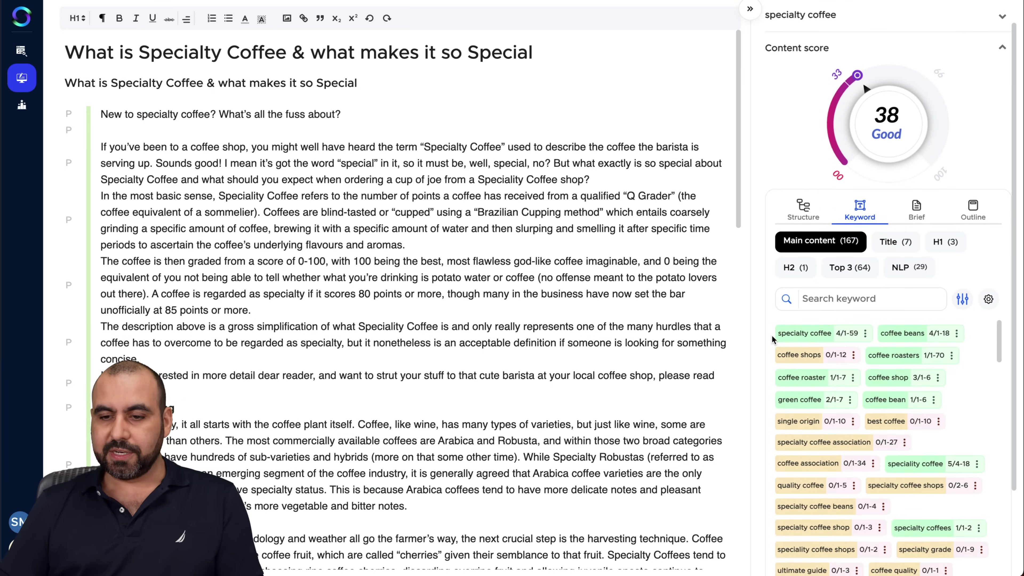
scroll(772, 339, down, 3)
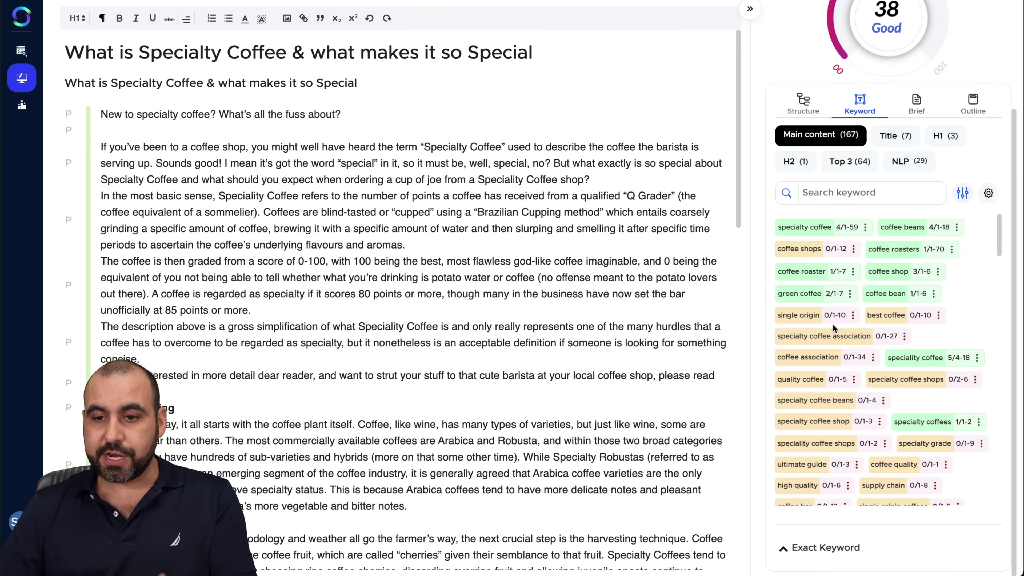
Browse the brief's H3 headings, People also ask, related searches and competitor titles, then view the outline
click(921, 105)
scroll(886, 316, down, 2)
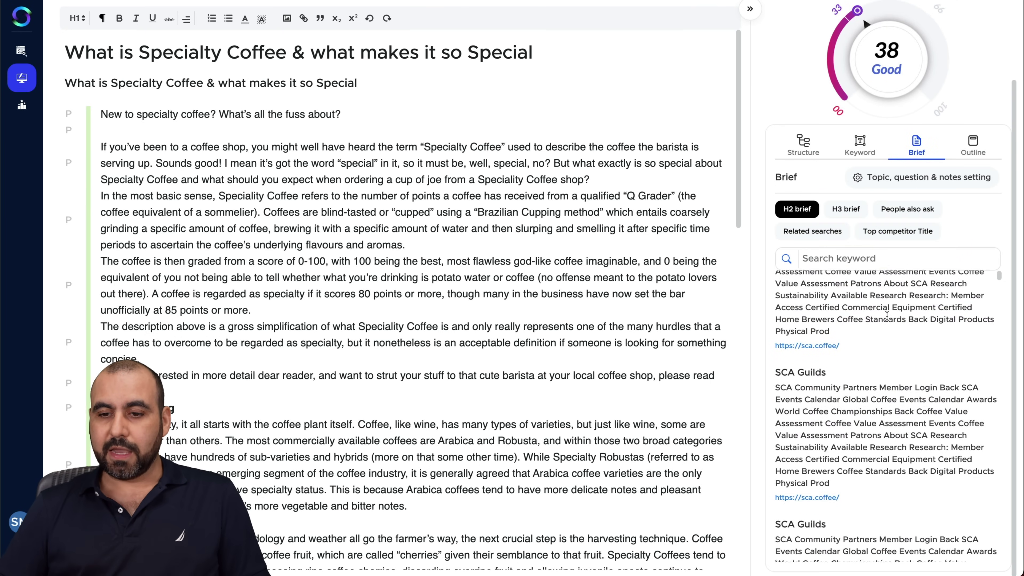
scroll(886, 315, down, 2)
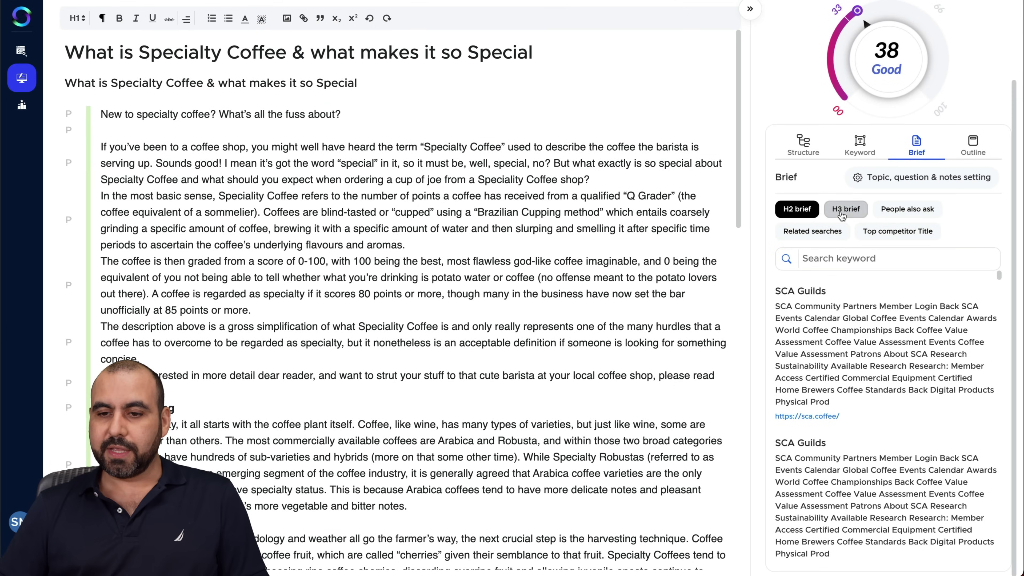
click(842, 215)
click(897, 210)
click(822, 255)
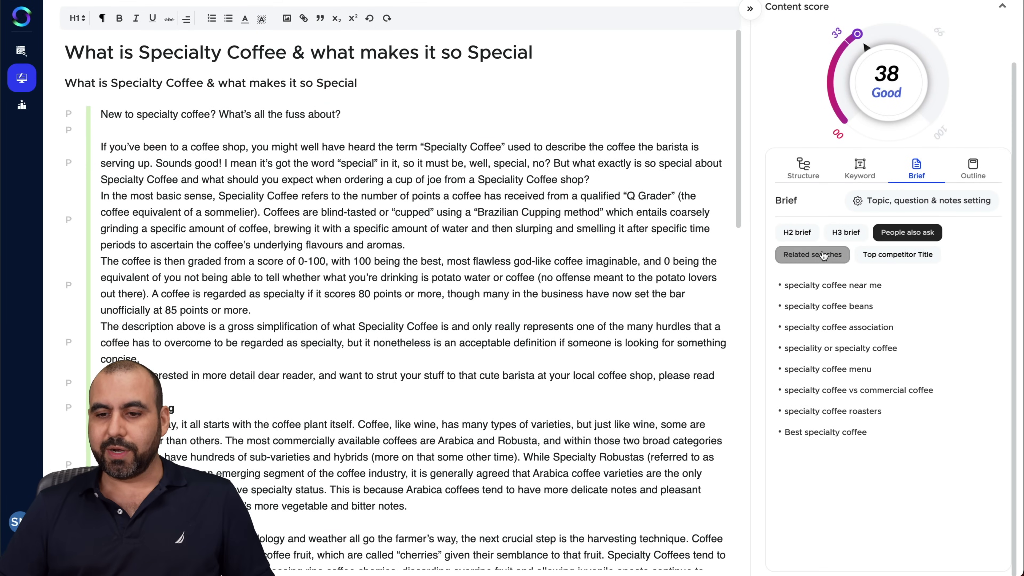
click(897, 254)
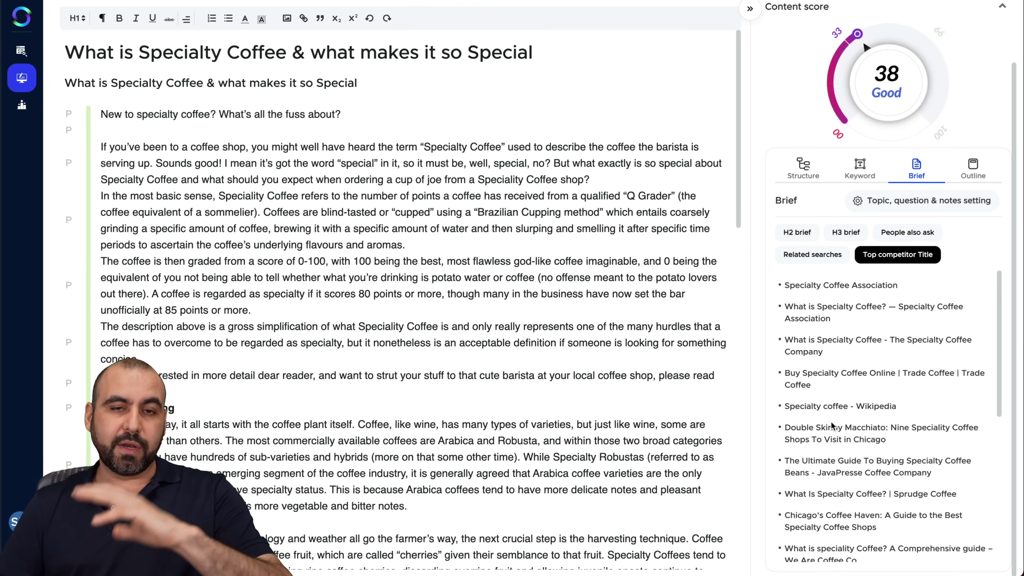
click(973, 169)
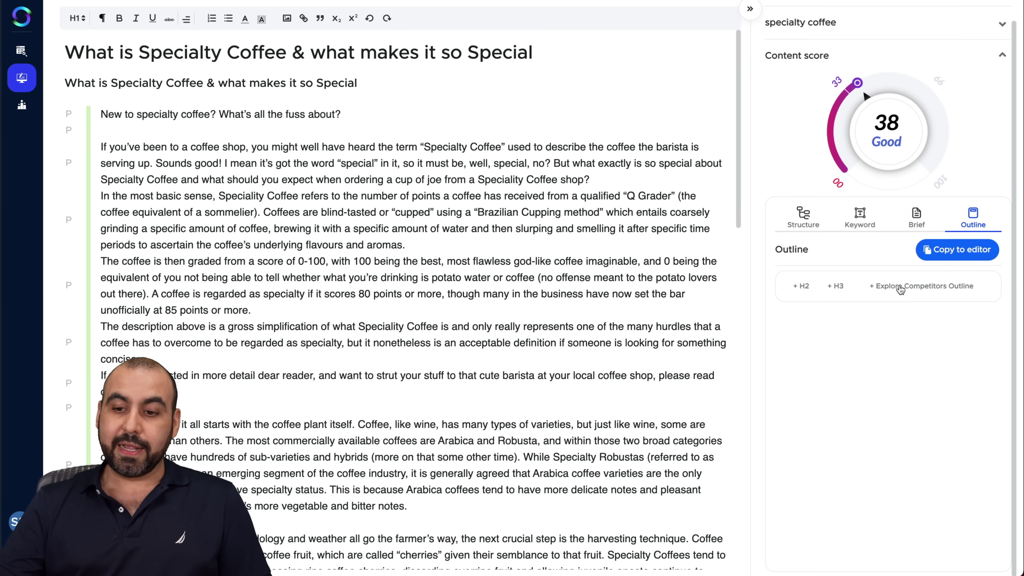
Explore competitor outlines, stepping through SERP positions to the Wikipedia Specialty coffee page (05)
click(899, 287)
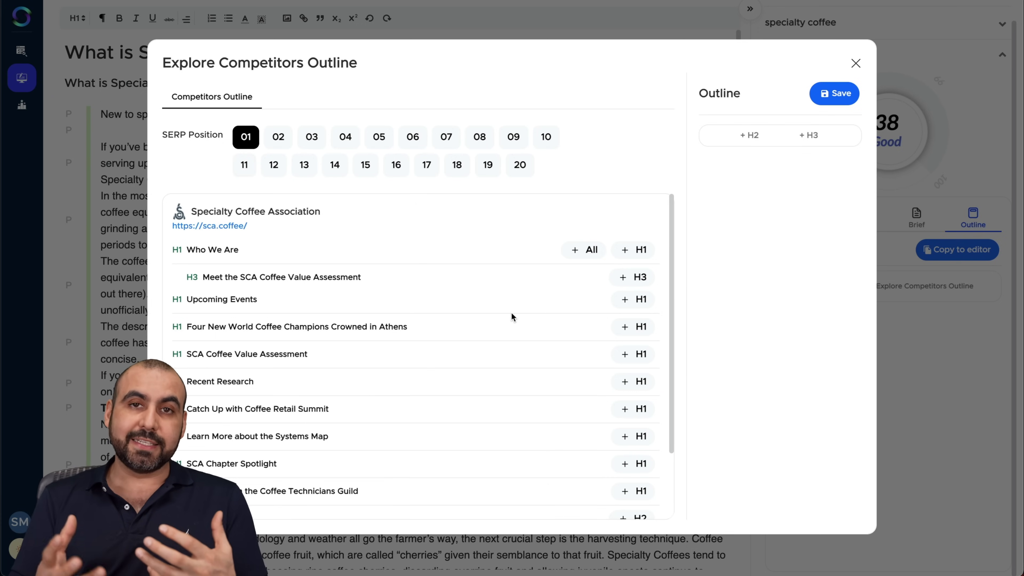
scroll(511, 314, down, 3)
scroll(511, 313, up, 3)
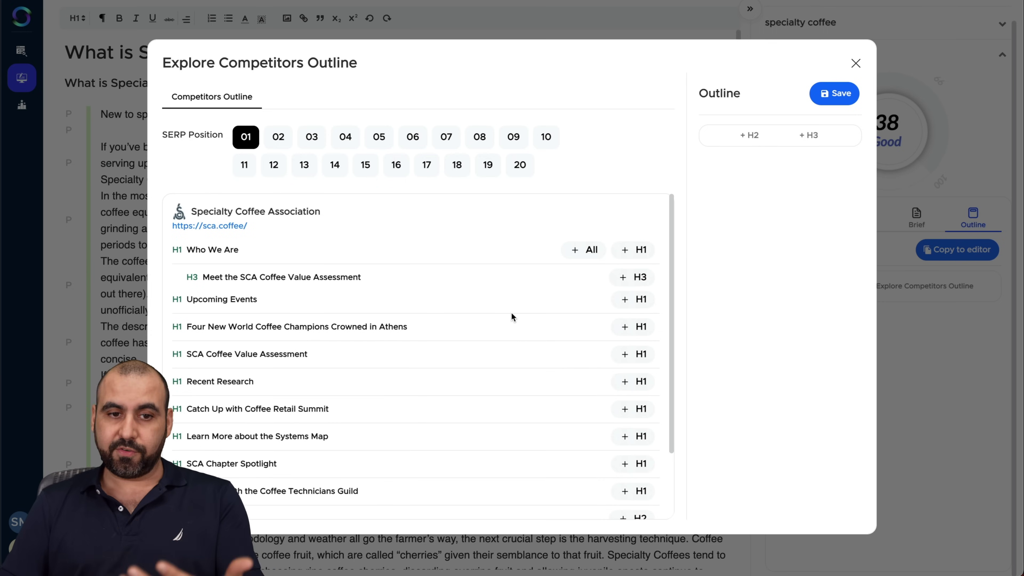
click(279, 139)
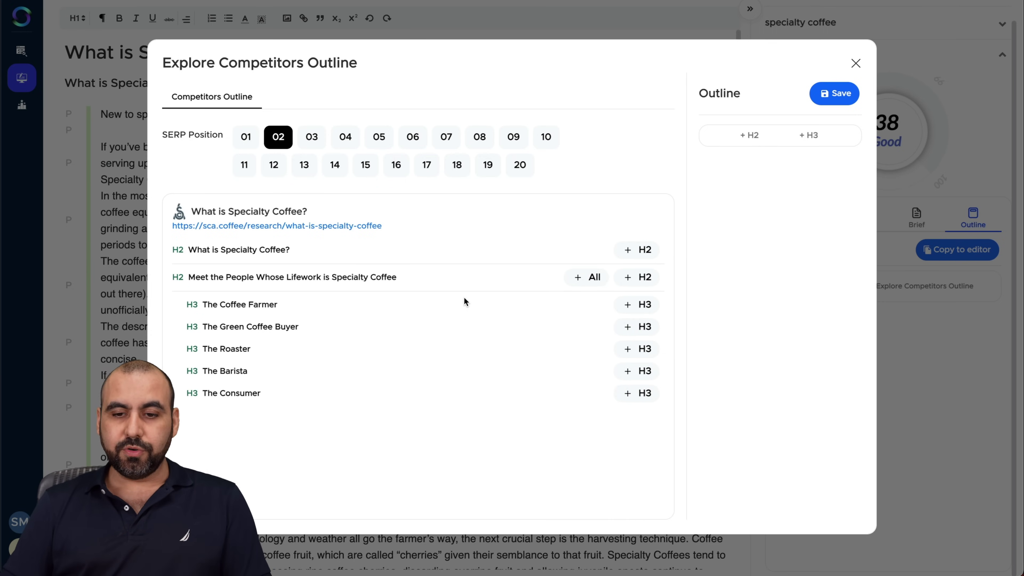
click(312, 138)
click(345, 138)
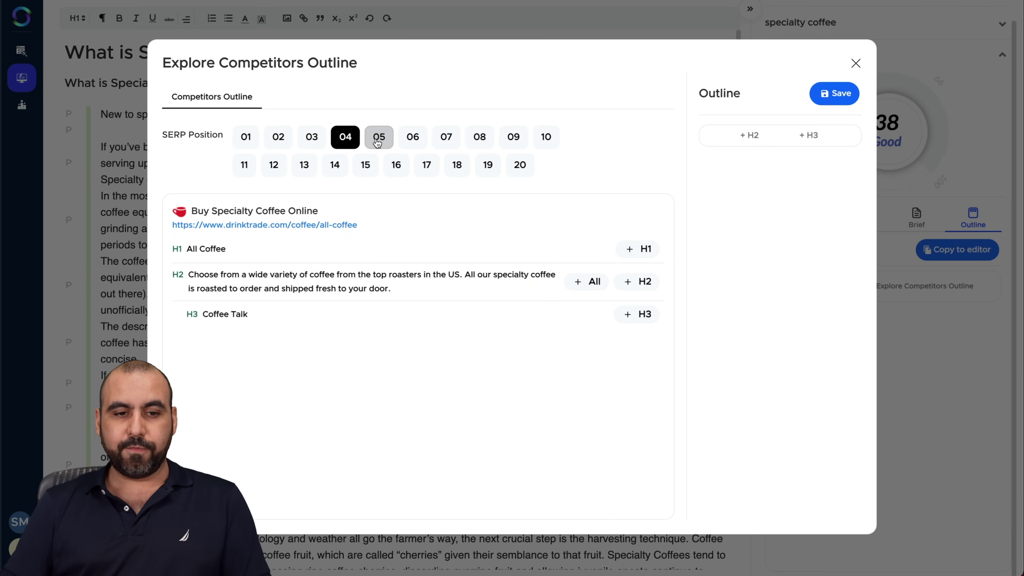
click(379, 138)
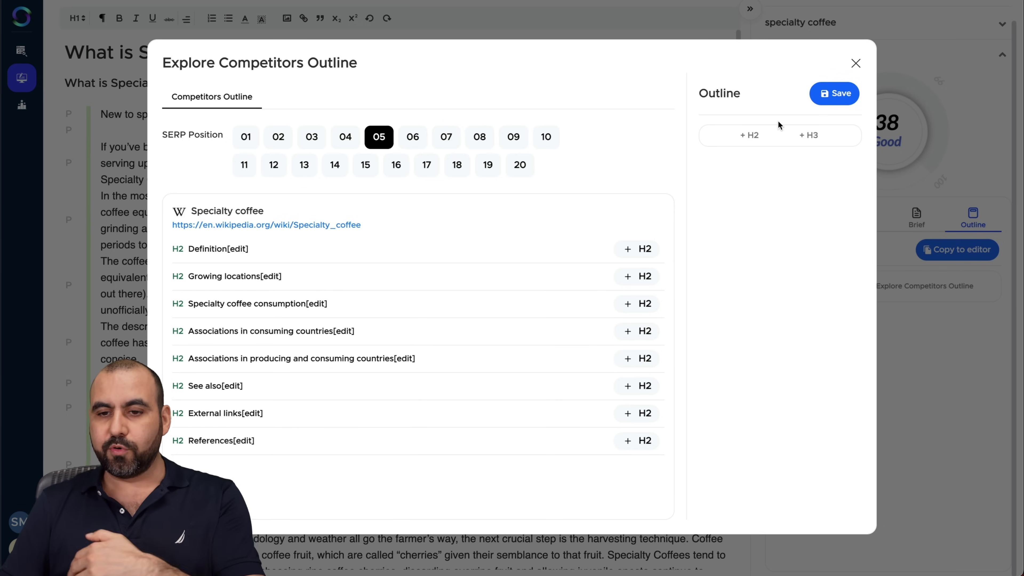
Add Definition, Growing locations and Specialty coffee consumption as H2s and save the outline
click(634, 249)
click(636, 276)
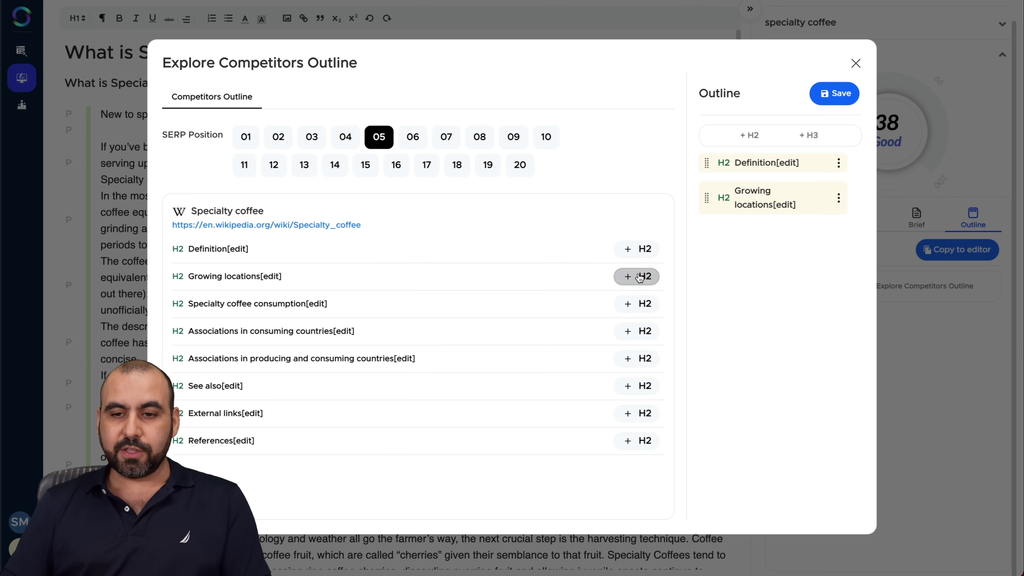
click(636, 304)
click(821, 101)
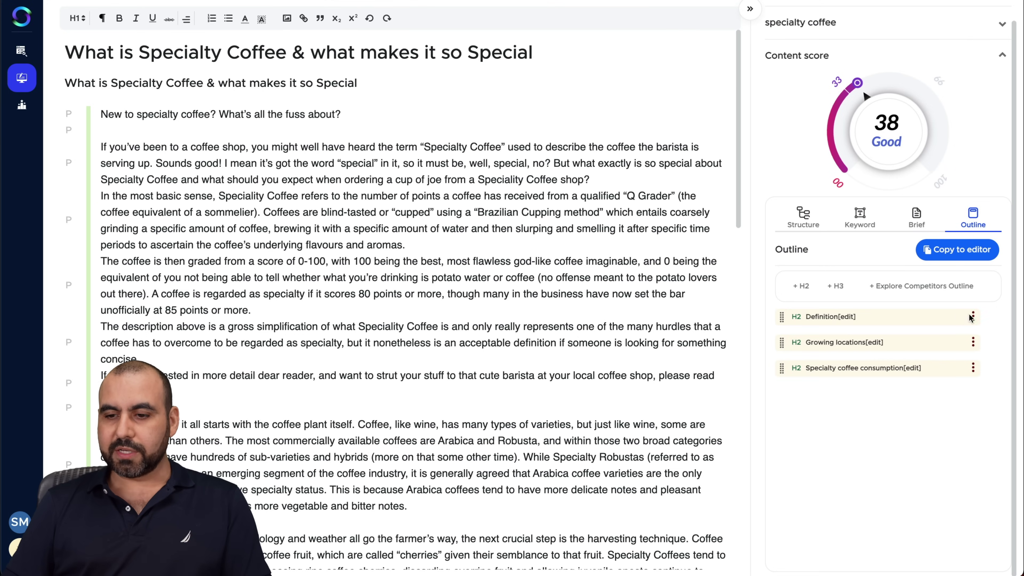
click(972, 317)
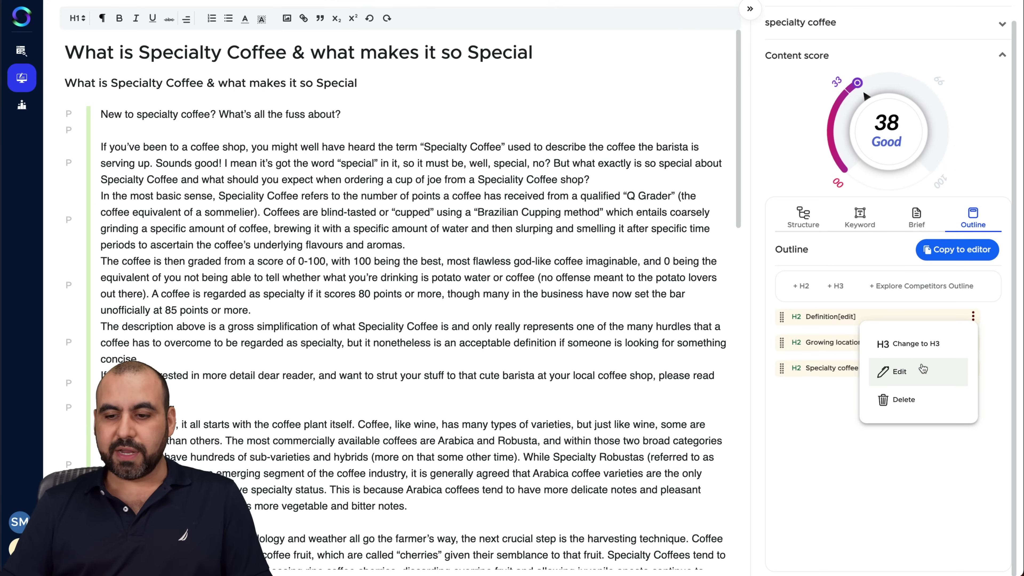
click(962, 360)
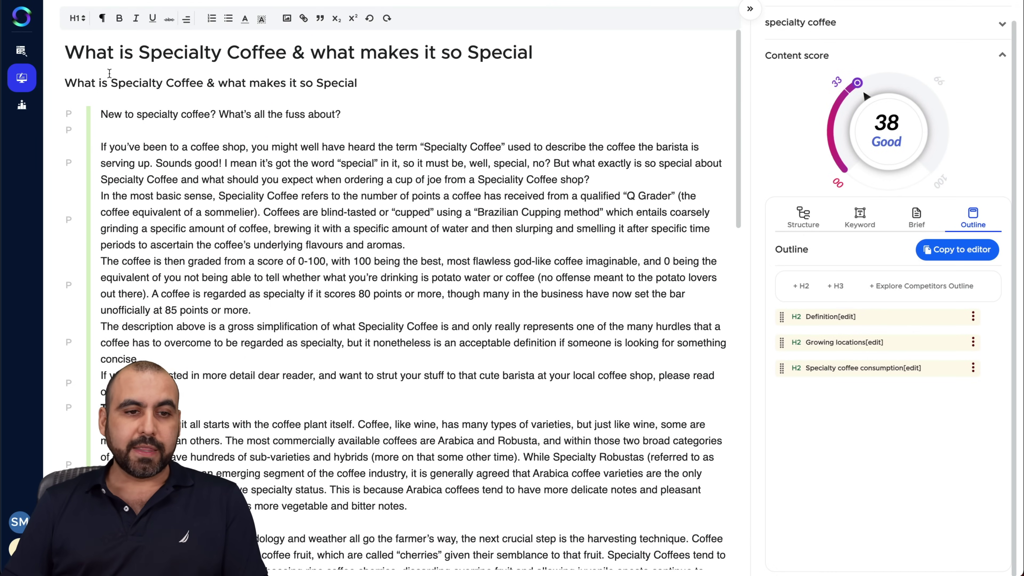
click(76, 19)
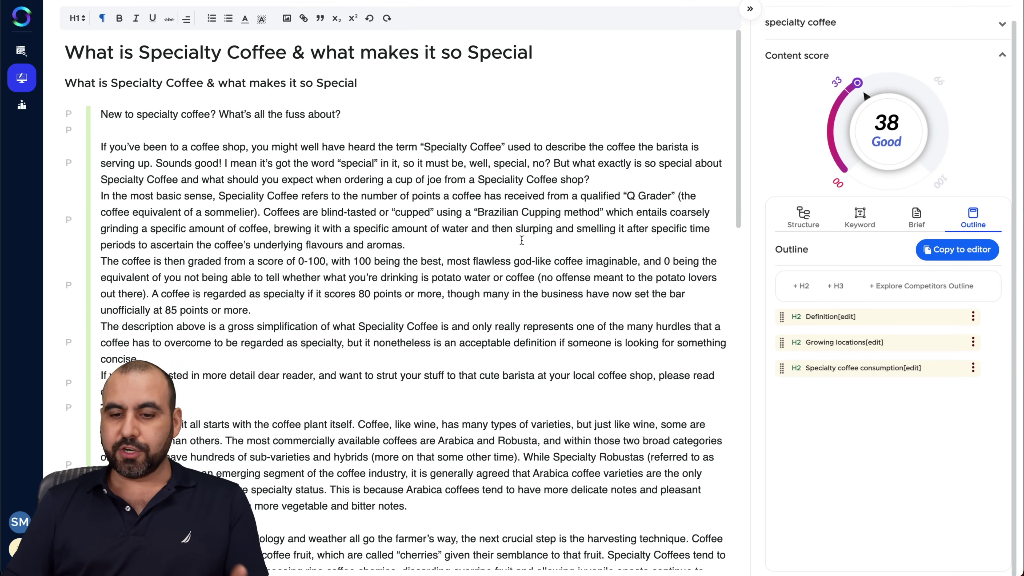
scroll(521, 240, up, 1)
scroll(855, 86, up, 1)
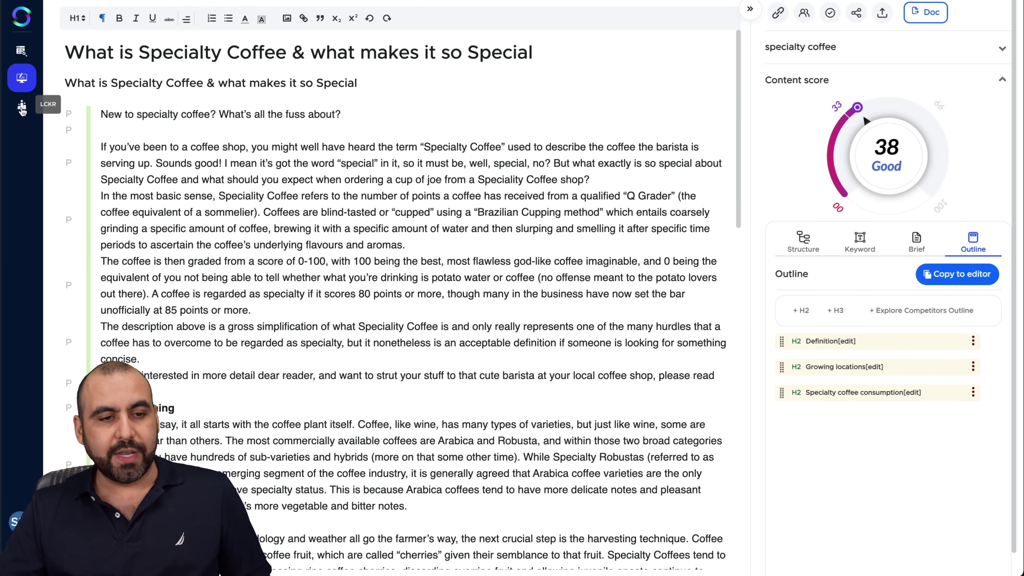
In the LCKR keyword finder, load the saved 'golf simulator' report from the Reports list
click(22, 108)
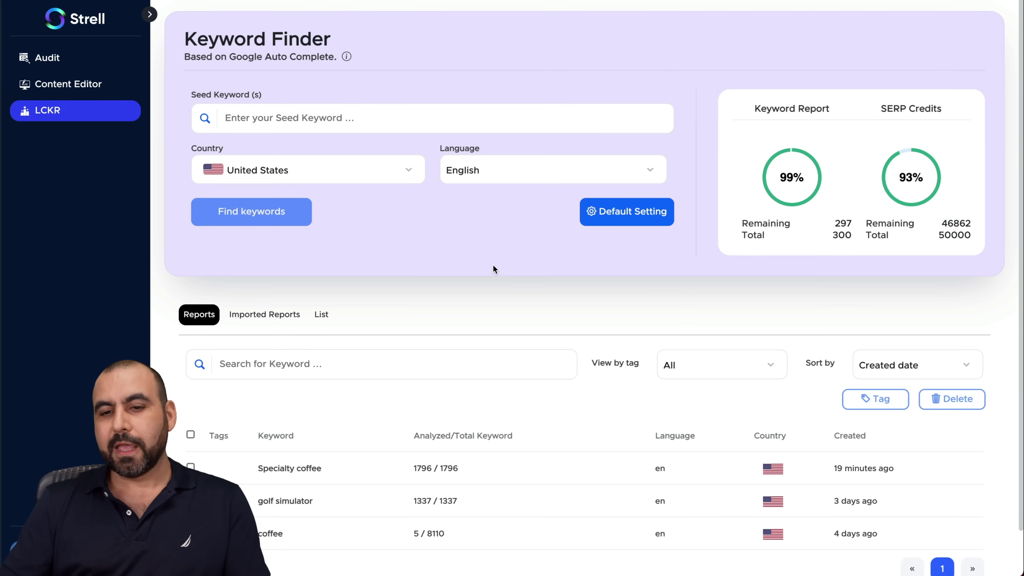
click(297, 117)
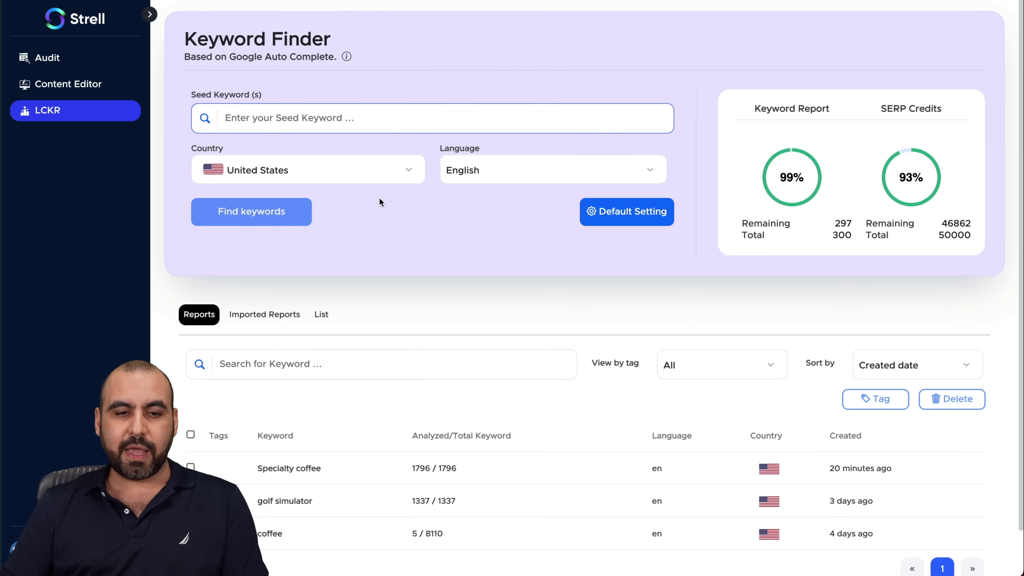
click(647, 218)
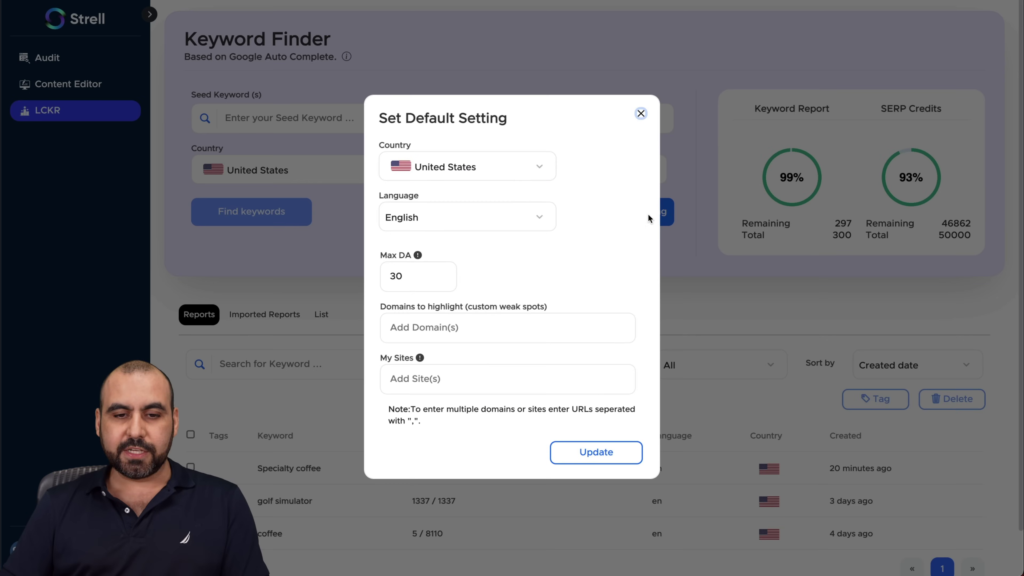
click(640, 115)
scroll(421, 273, down, 1)
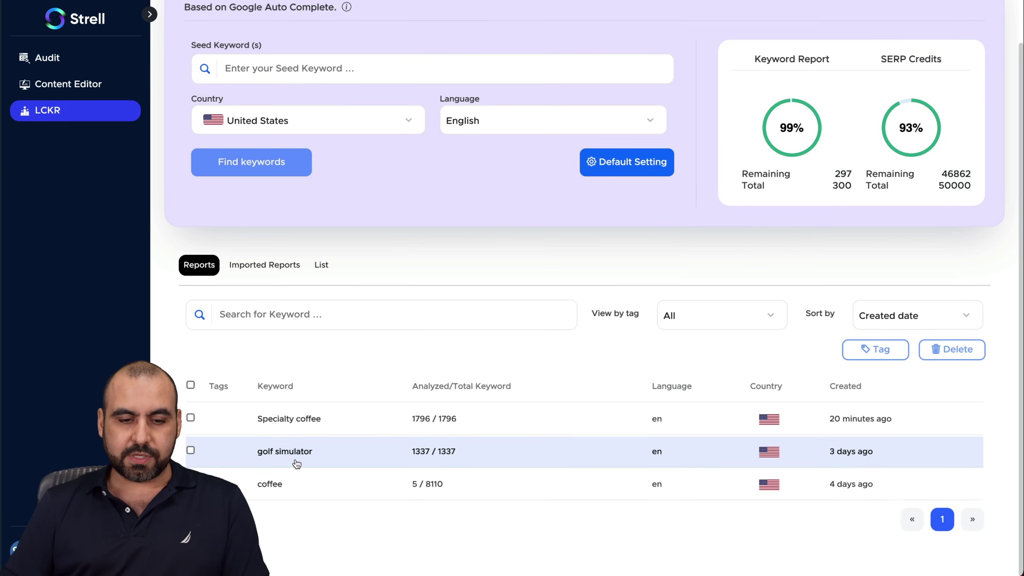
click(295, 460)
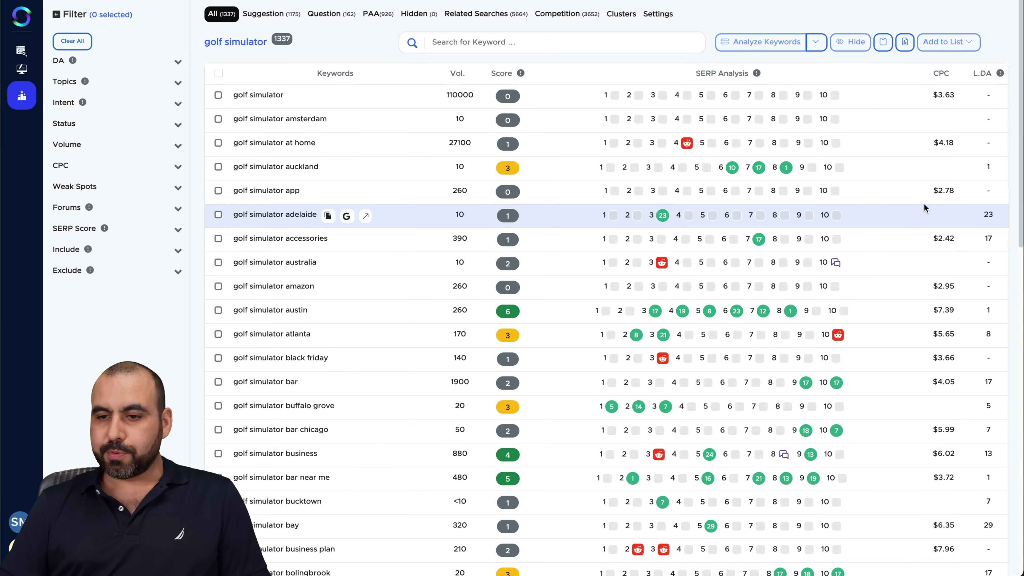
mouse_move(1000, 74)
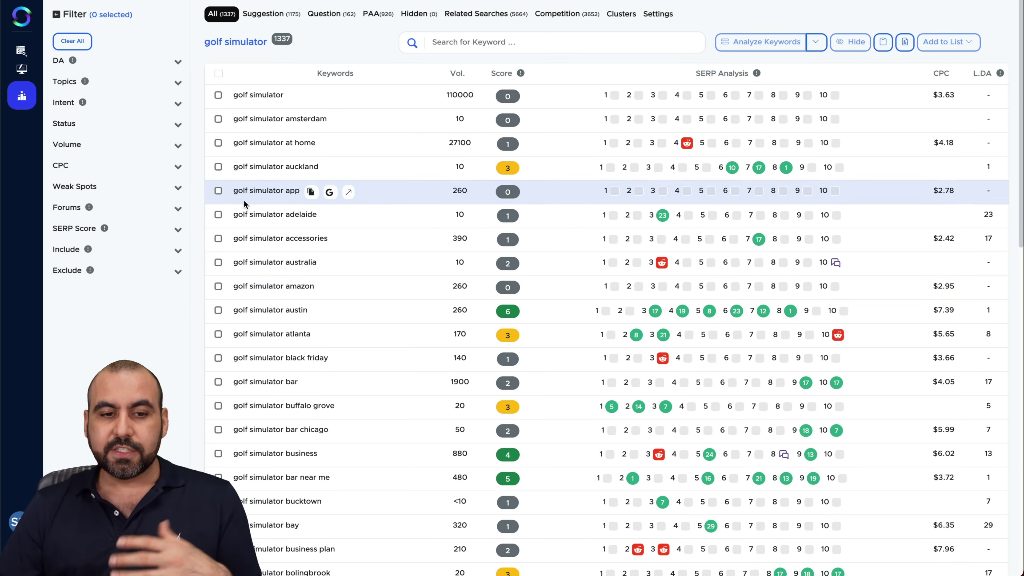
click(217, 191)
click(217, 190)
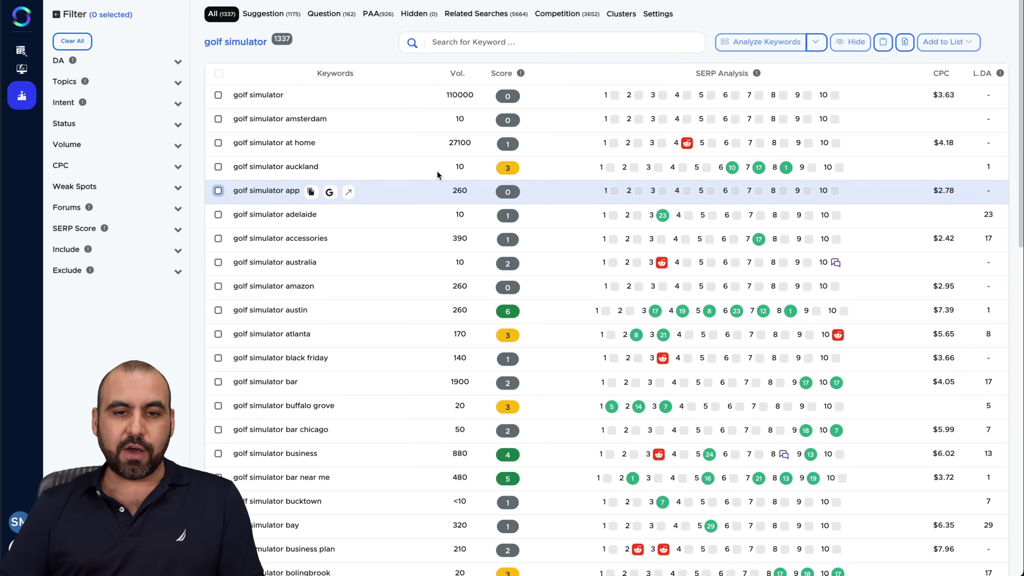
Cycle through the Suggestion, Question, PAA, Hidden, Related Searches, Competition, Clusters and Settings views
click(274, 15)
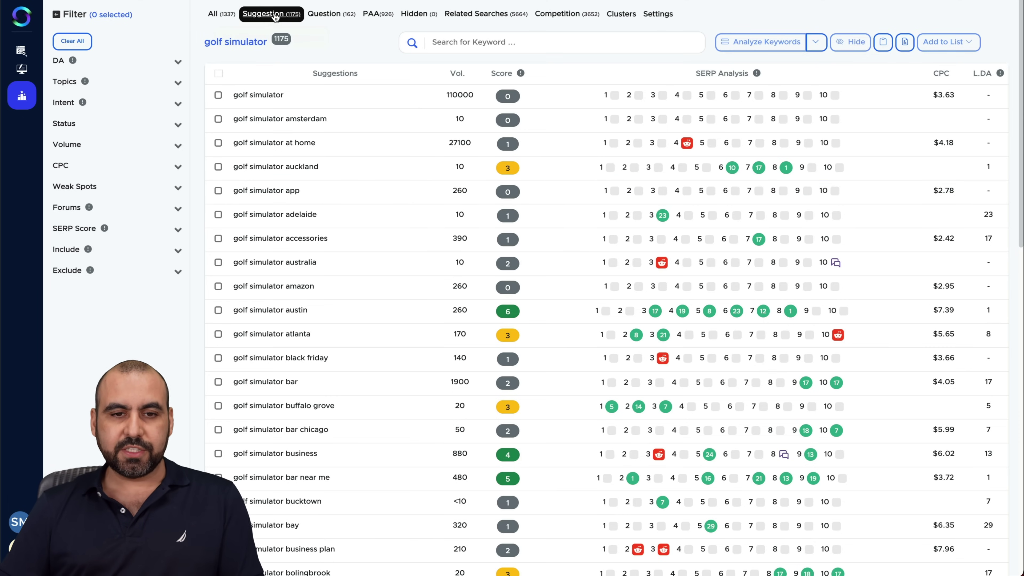
click(333, 15)
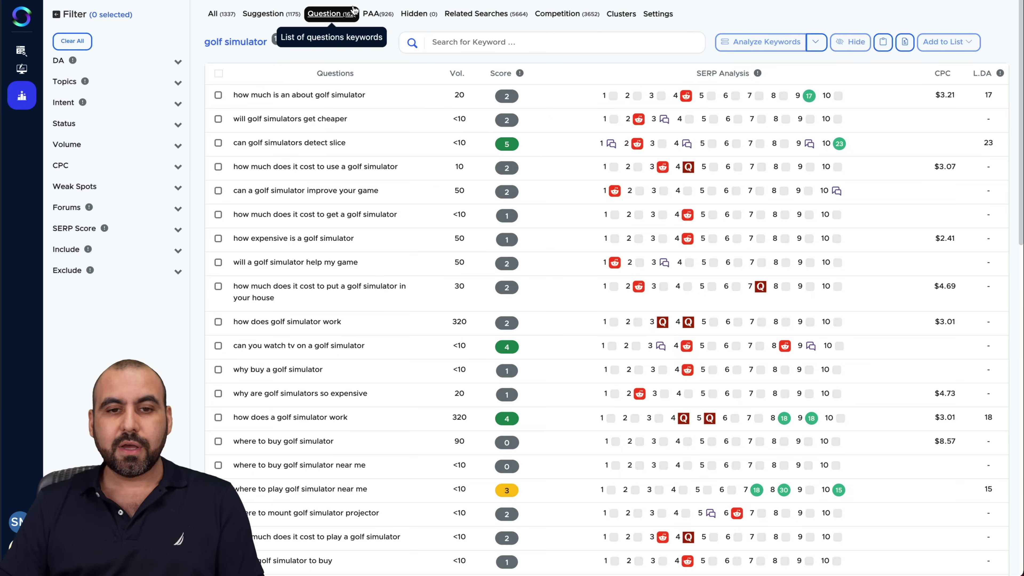
click(374, 16)
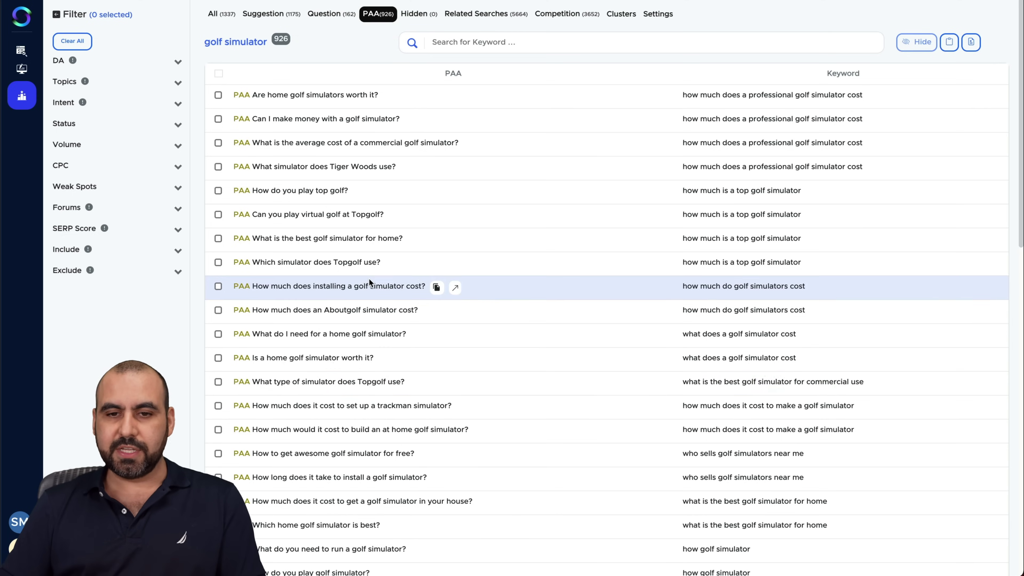
click(415, 14)
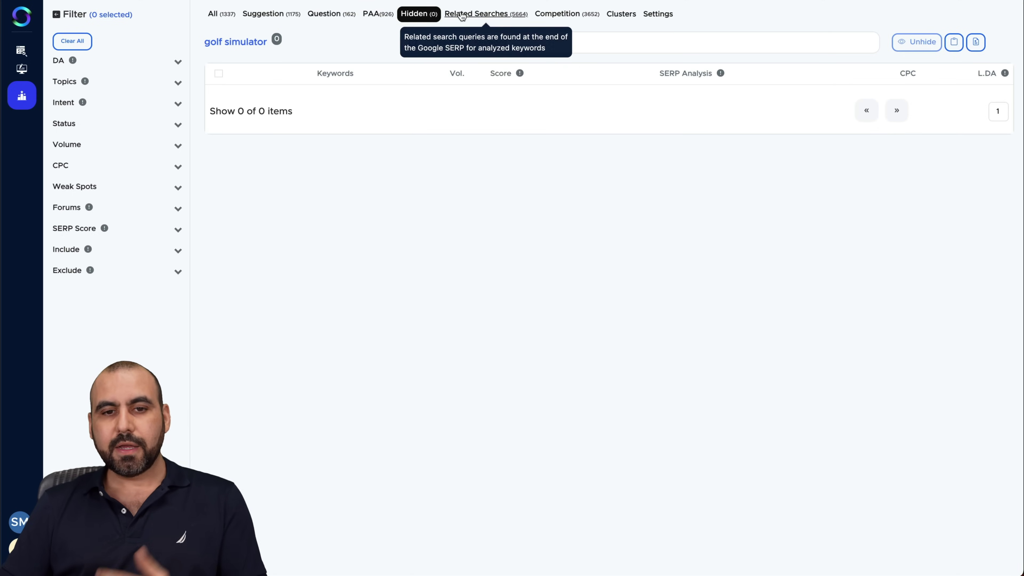
click(493, 15)
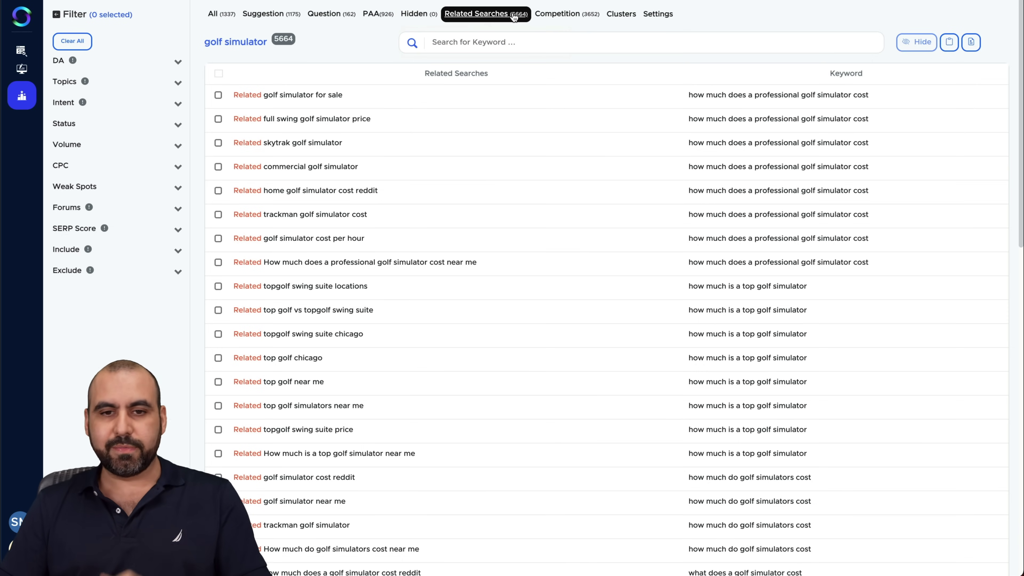
click(555, 18)
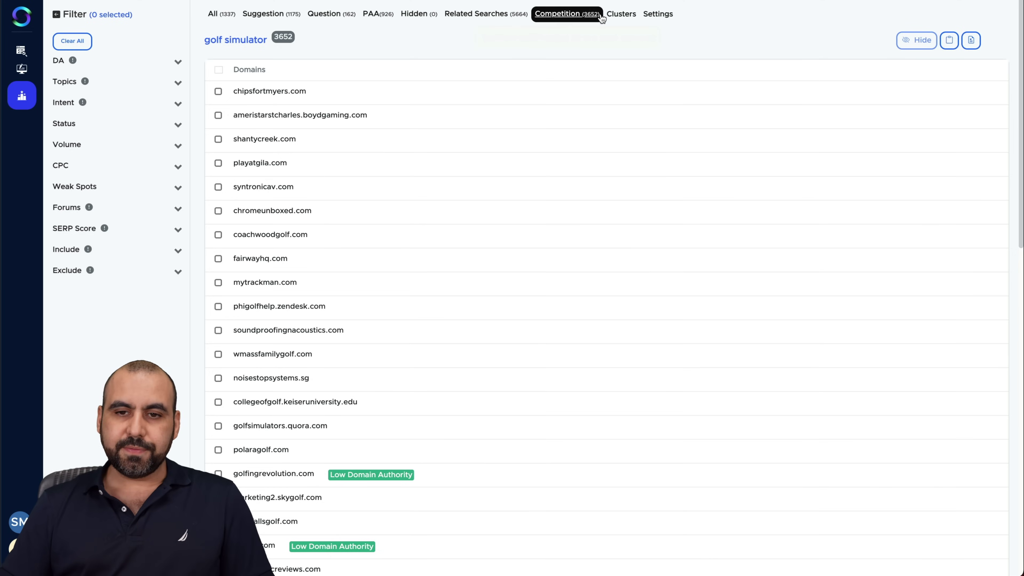
click(621, 15)
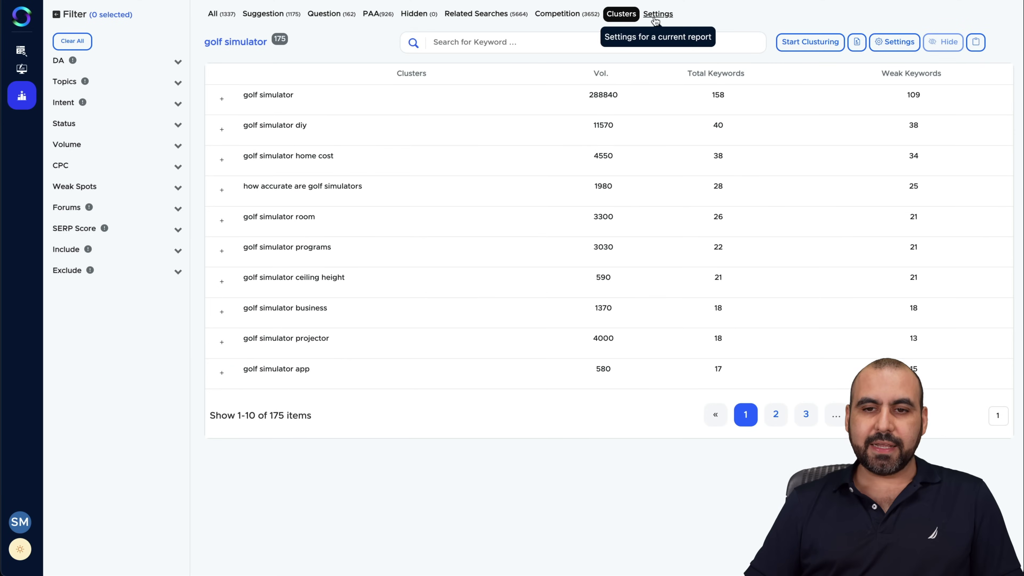
click(656, 20)
Return to All keywords and filter to the Simulator topic, narrowing 1337 to 1334 keywords
click(213, 14)
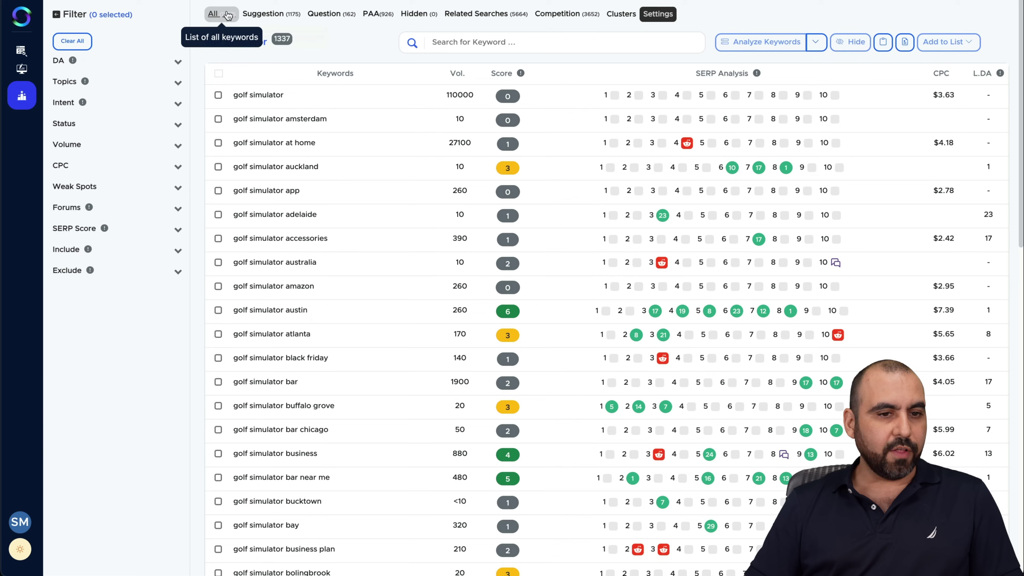
click(178, 62)
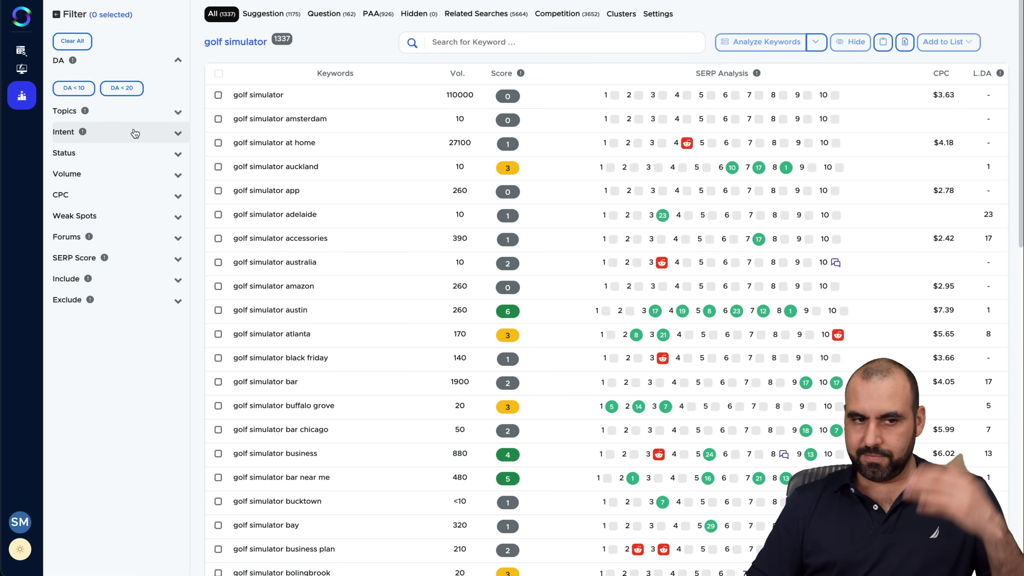
click(116, 116)
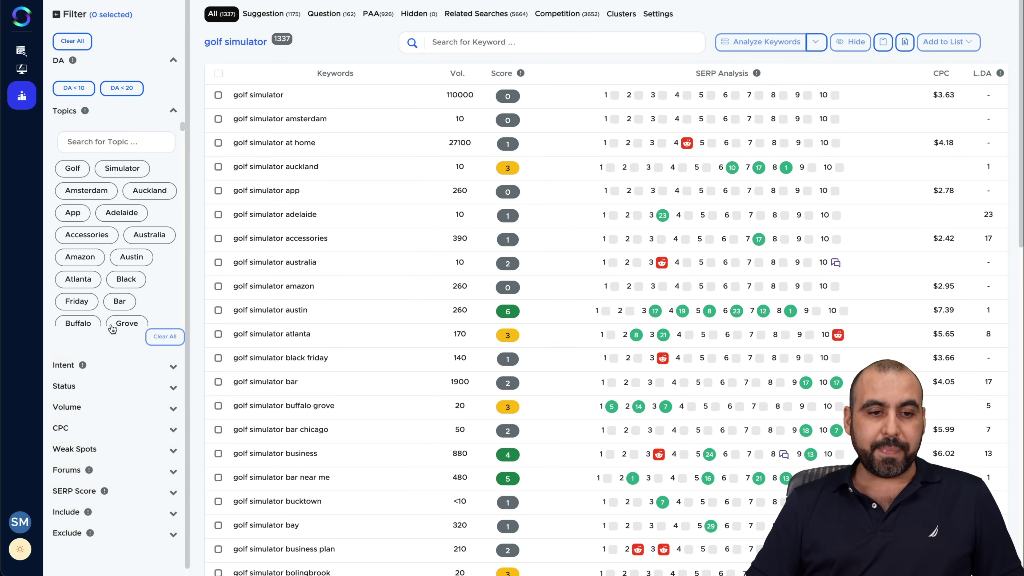
click(126, 174)
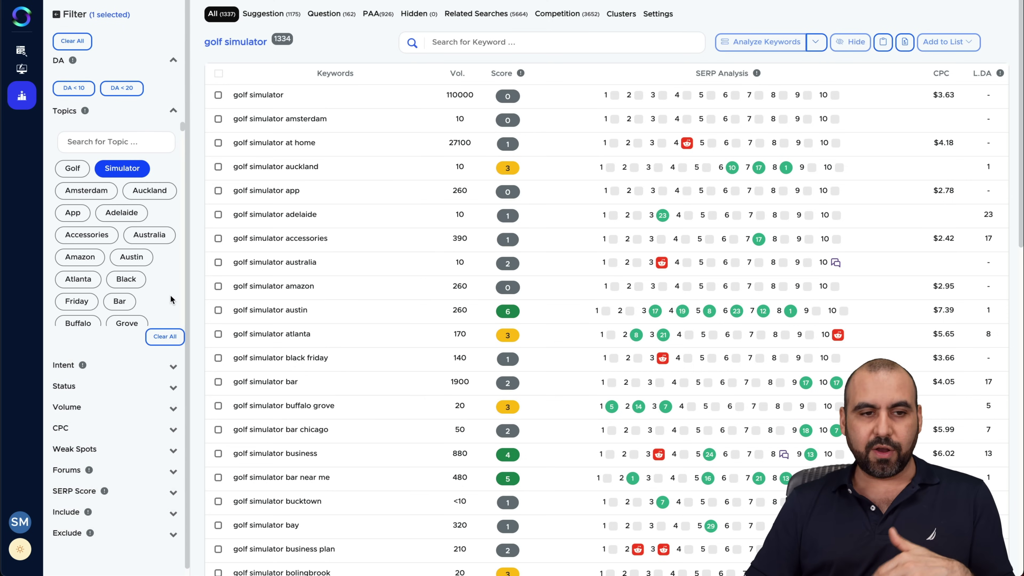
scroll(171, 297, down, 10)
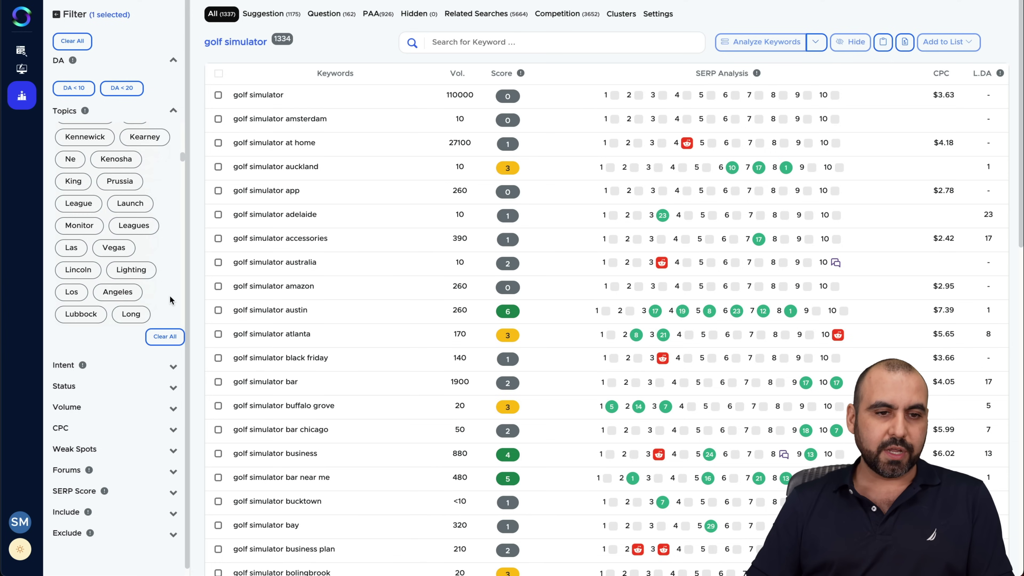
scroll(169, 295, up, 2)
Expand the Intent, Status and search Volume filter sections
click(117, 365)
scroll(128, 395, down, 3)
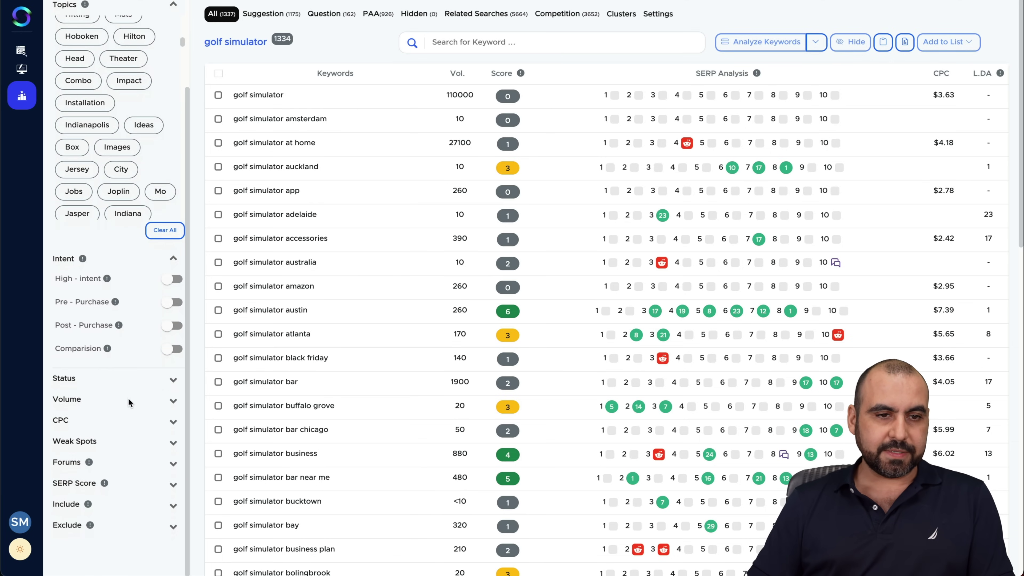
click(115, 379)
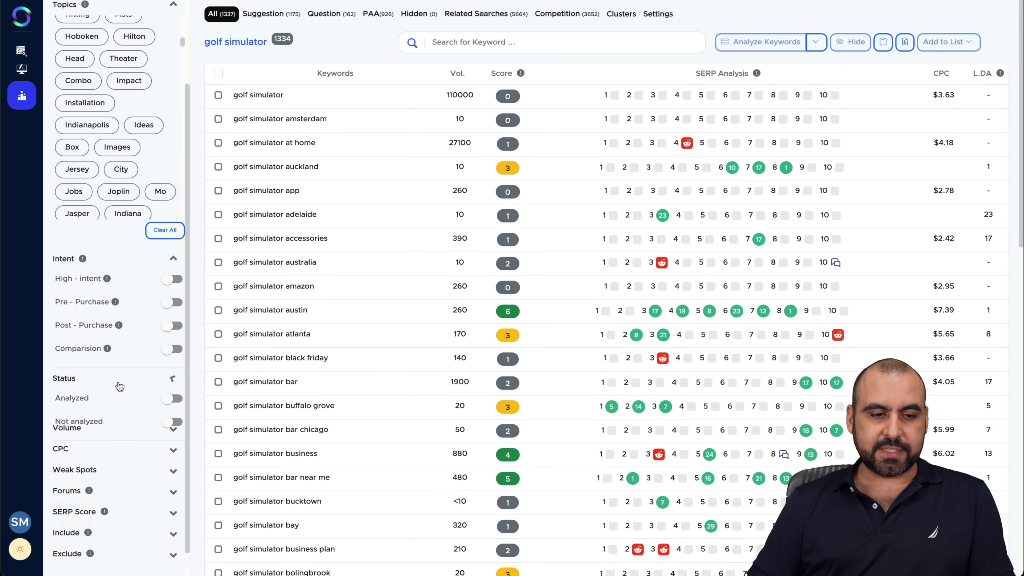
scroll(121, 416, down, 1)
click(114, 407)
scroll(101, 419, down, 1)
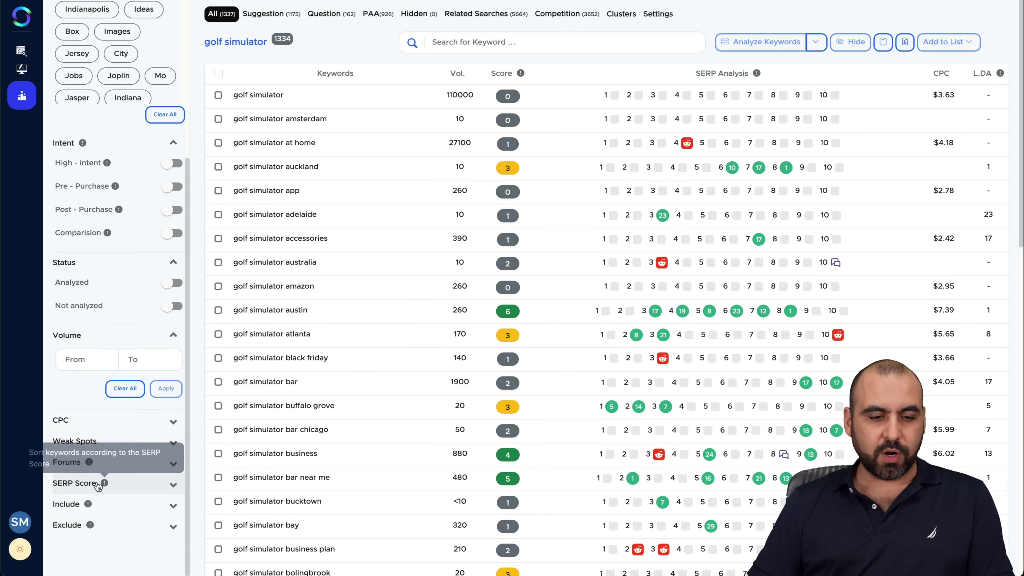
scroll(137, 427, up, 4)
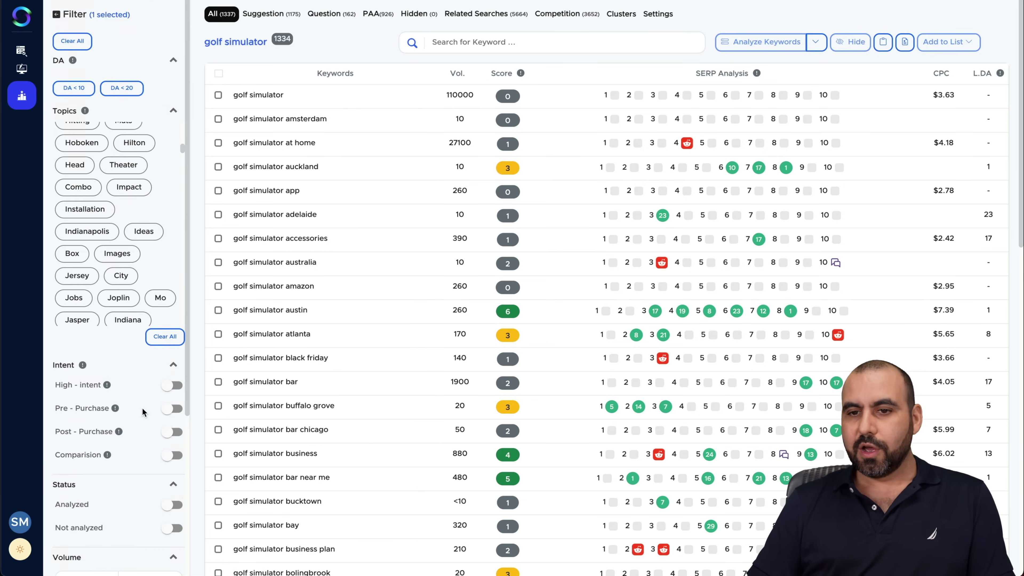